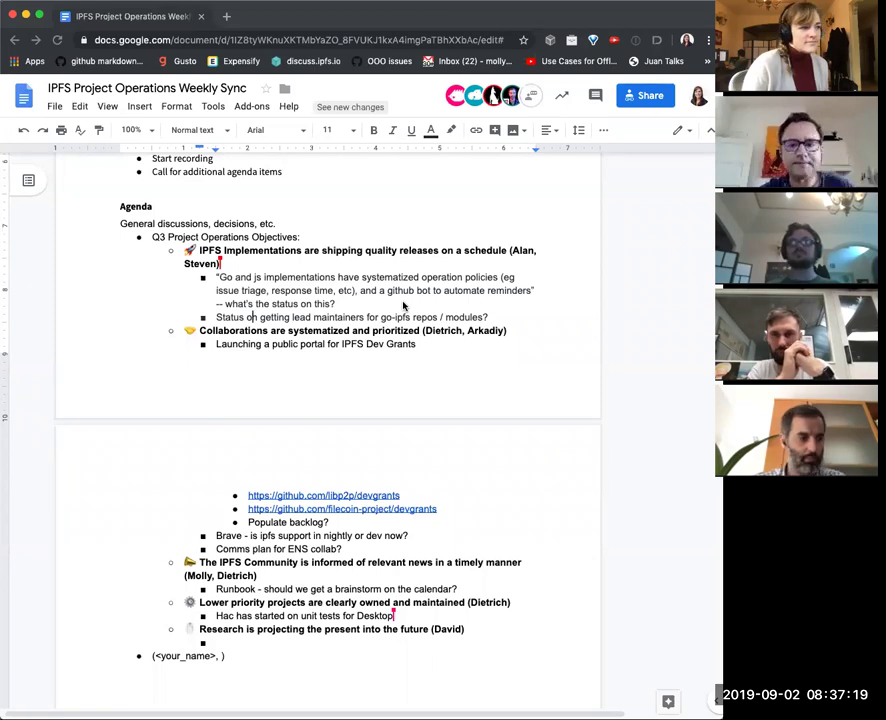
- Start a nested sub-bullet beneath the "what's the status on this?" item
left_click(403, 303)
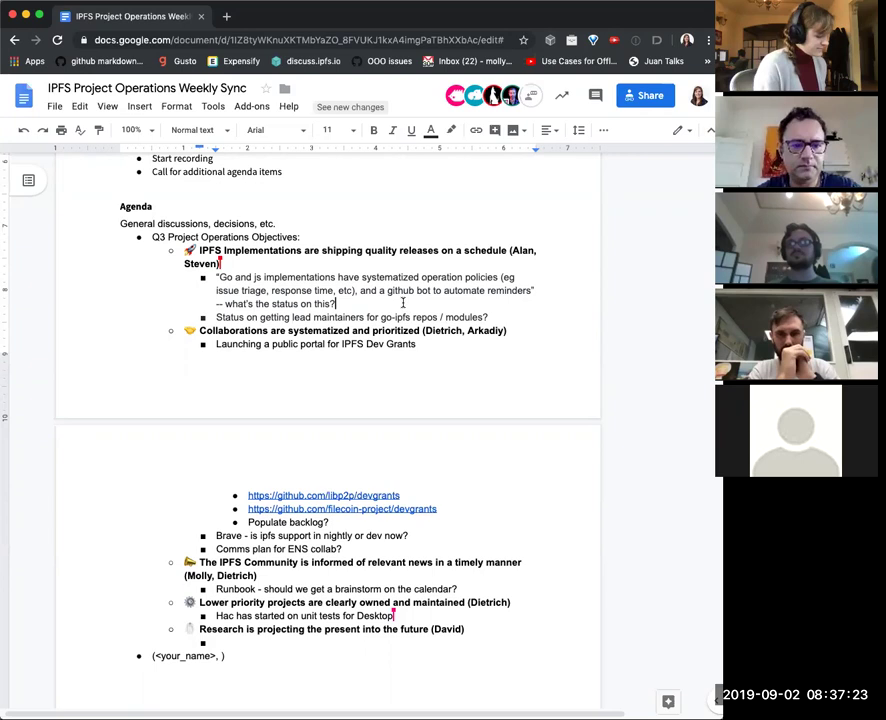
key("Return")
key("Tab")
type("//////alan")
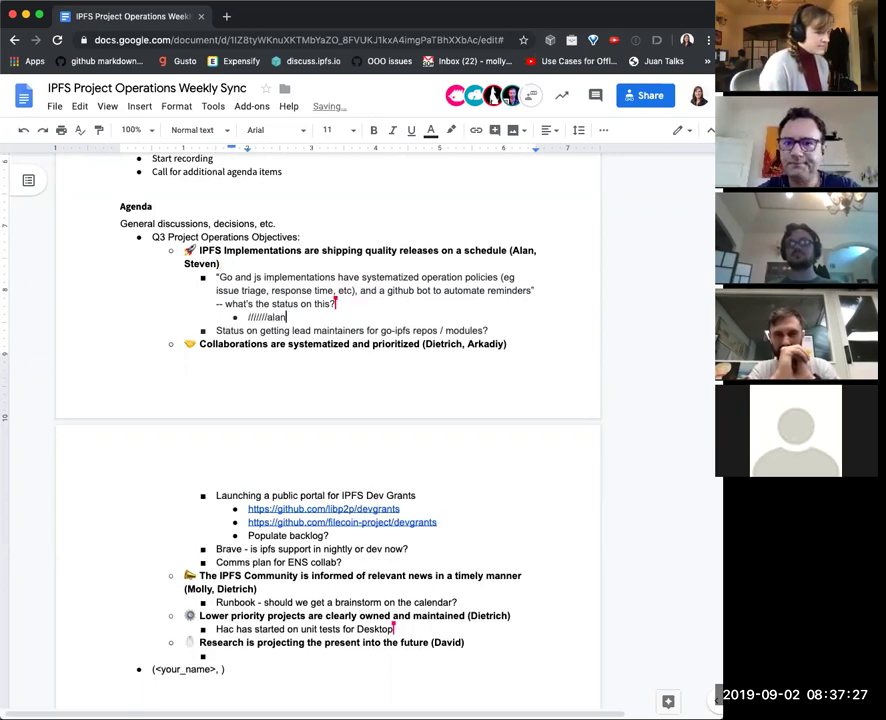
key("BackSpace")
key("BackSpace")
key("BackSpace")
key("BackSpace")
key("BackSpace")
key("BackSpace")
key("BackSpace")
key("BackSpace")
key("BackSpace")
key("BackSpace")
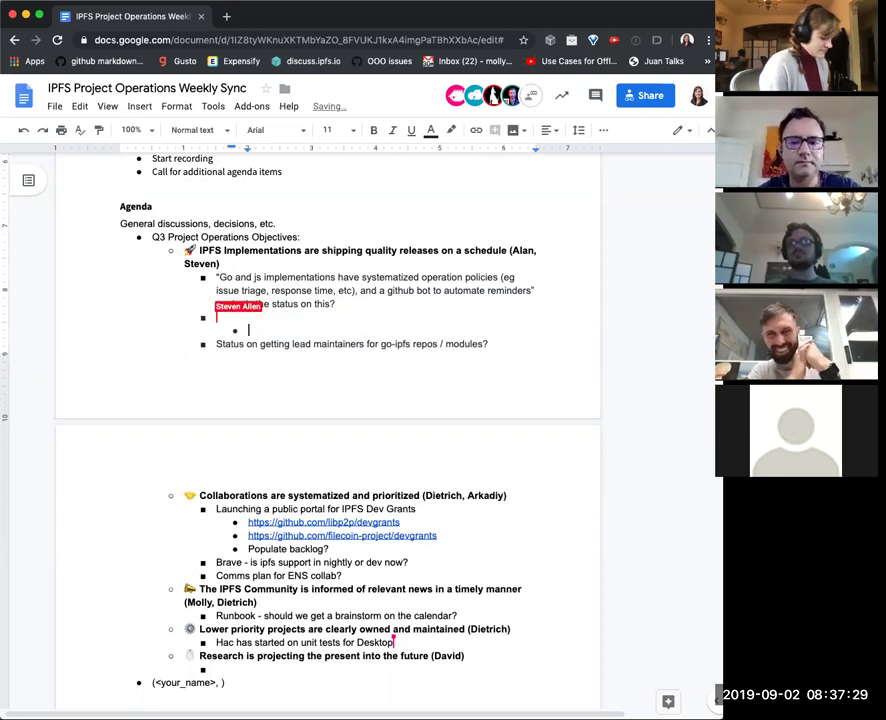
- Write in the sub-bullet that the first-named objective owner "isn't going to have time - any new takers?"
type("A")
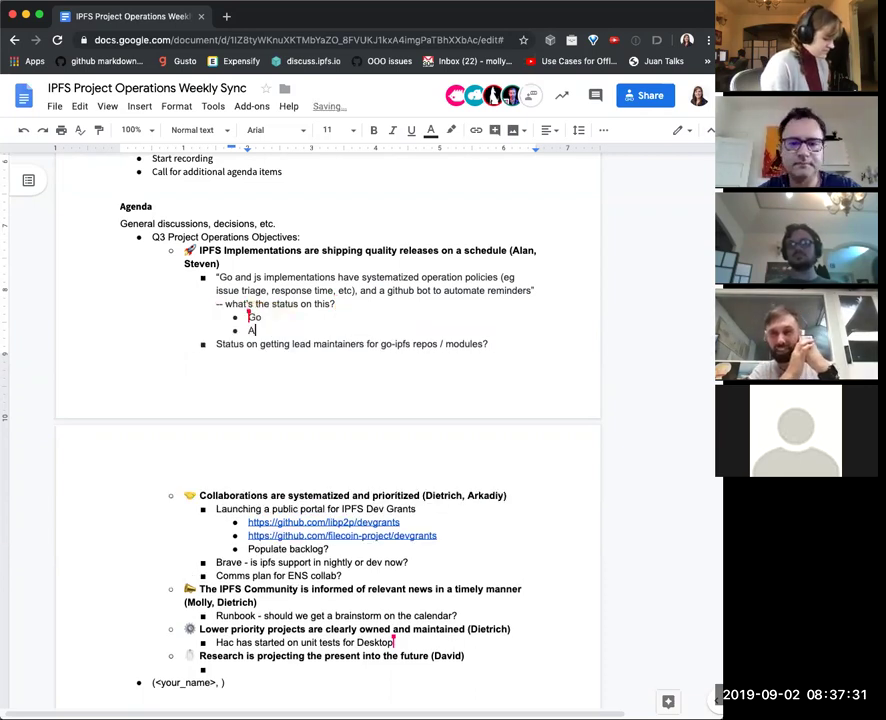
type("lan is")
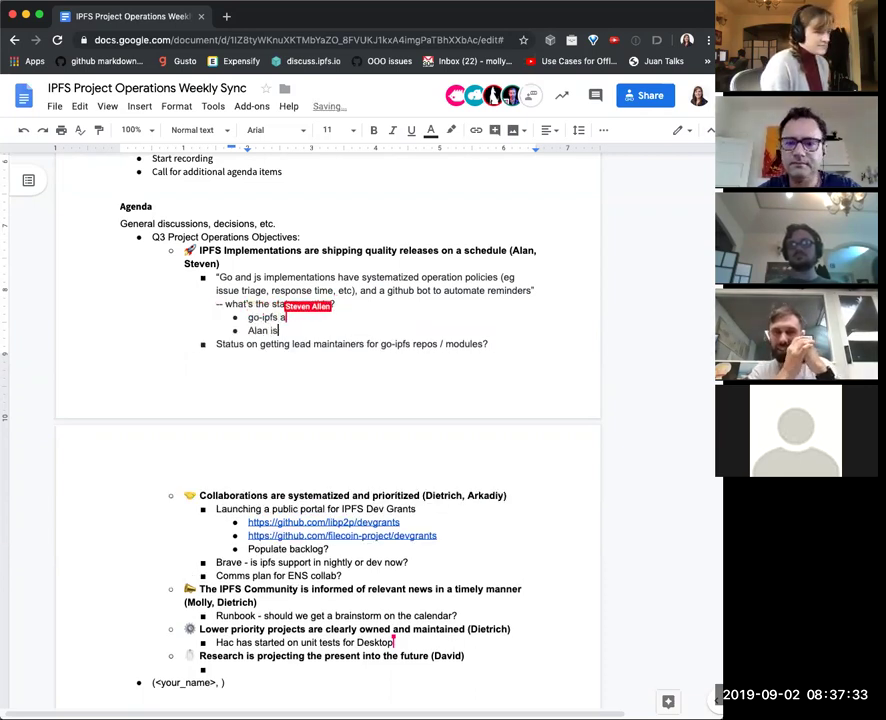
type("n'")
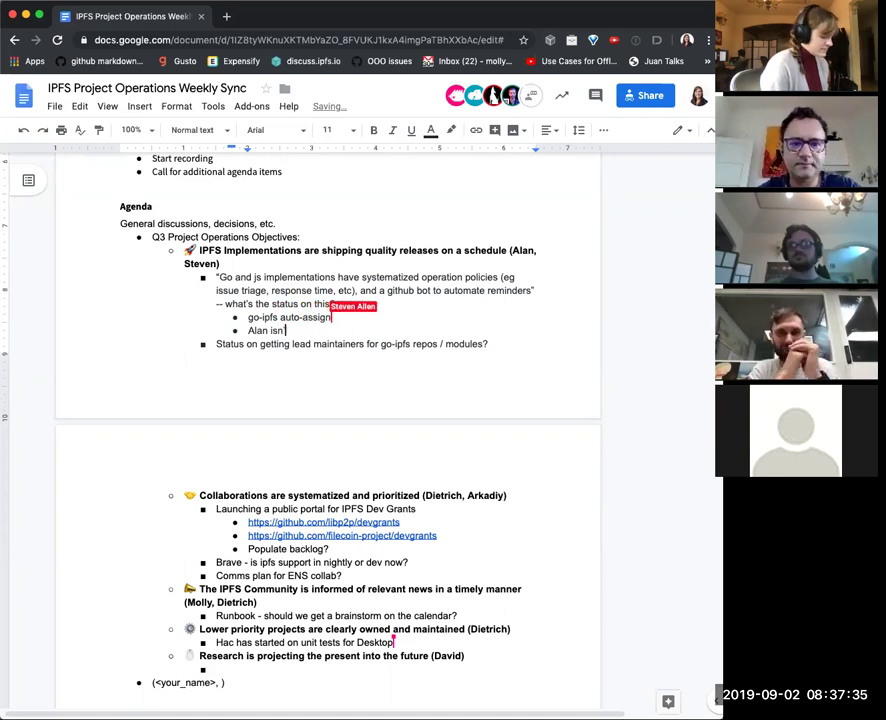
type("t going to have ti")
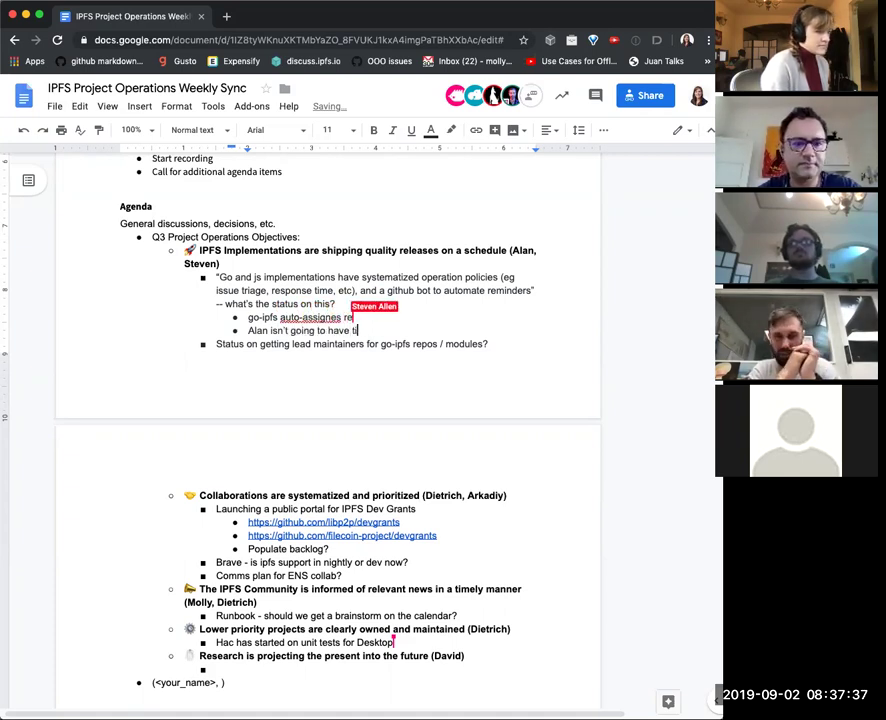
type("me - any new ")
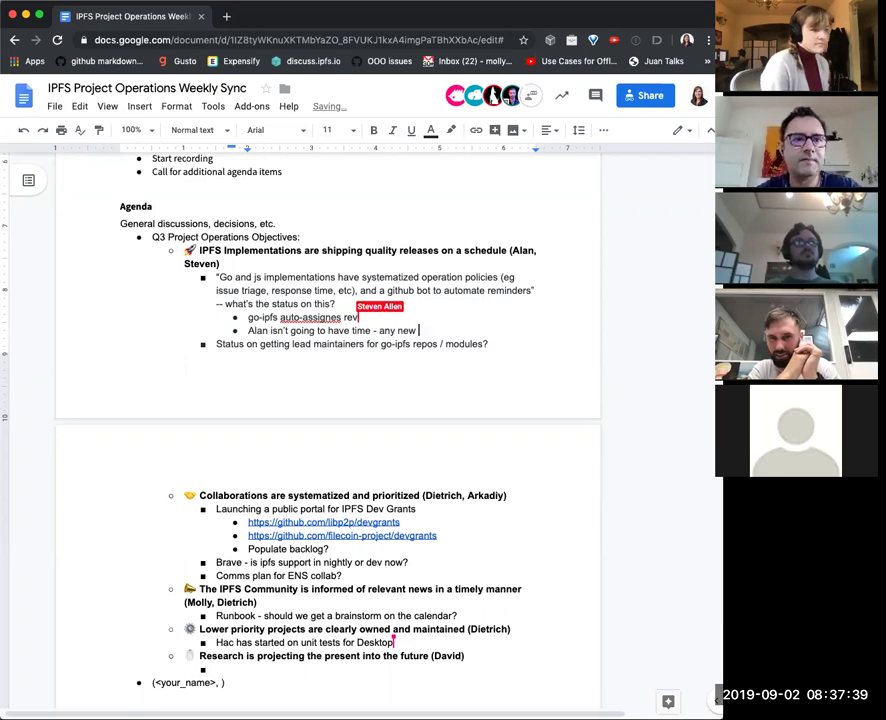
type("takers?")
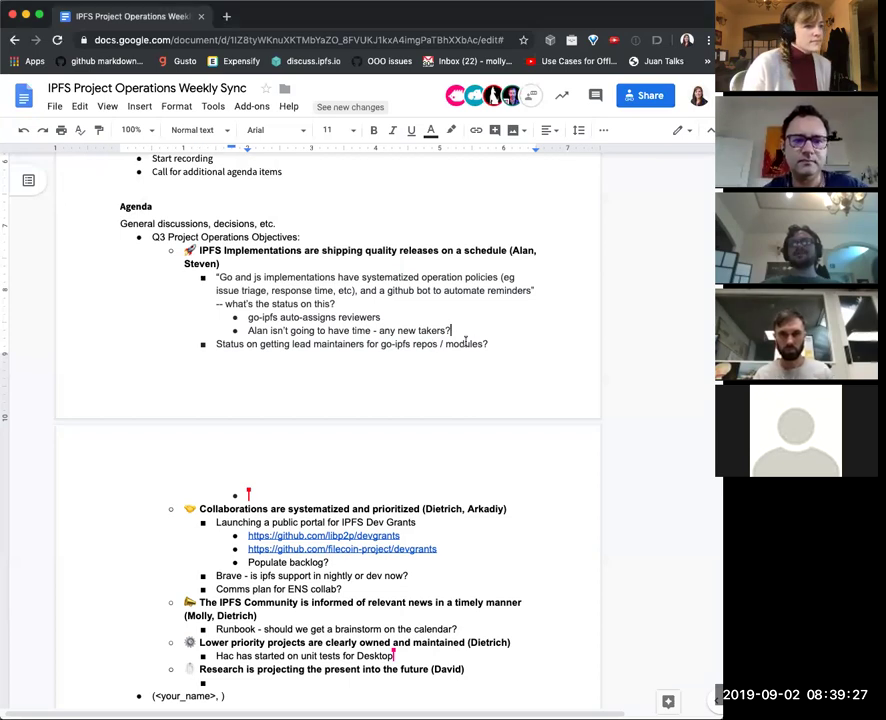
- Add a bullet below it reading "Let's do a kickoff brainstorm to cohere a plan before" that colleague "heads off"
key("Return")
type("L")
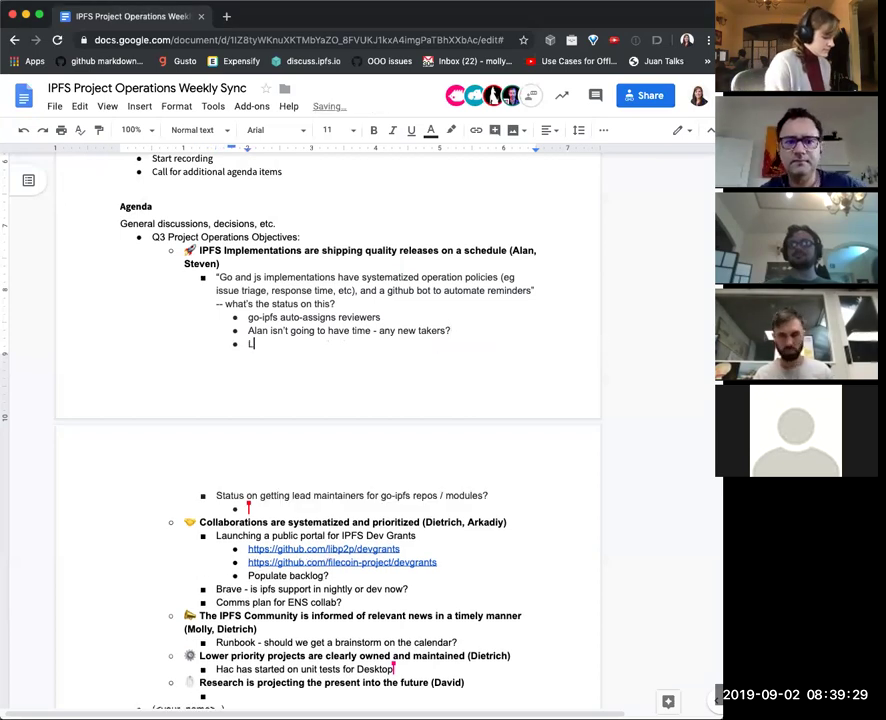
type("et's do a kick")
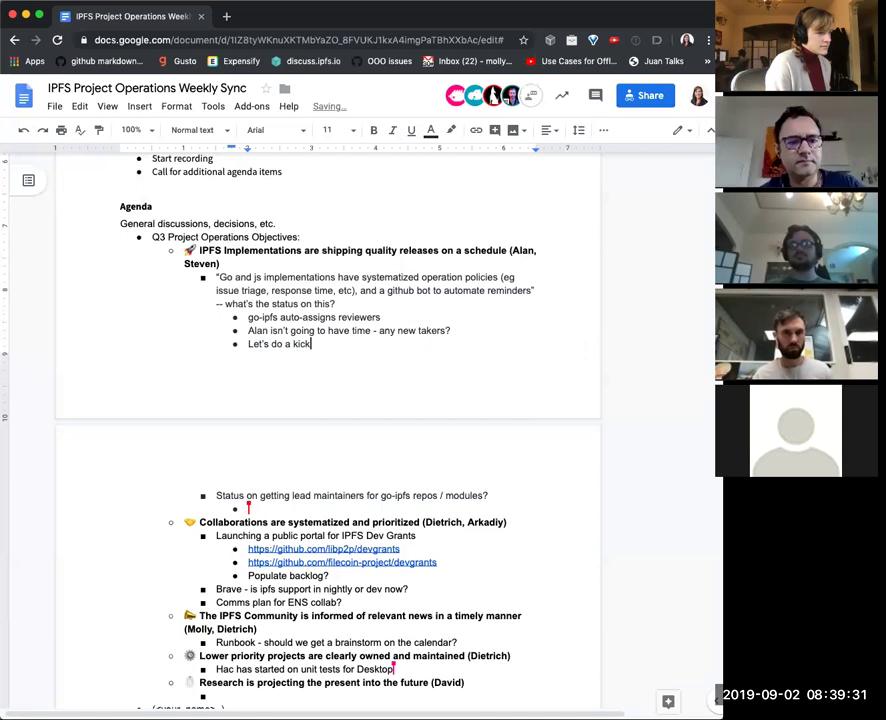
type("off brains")
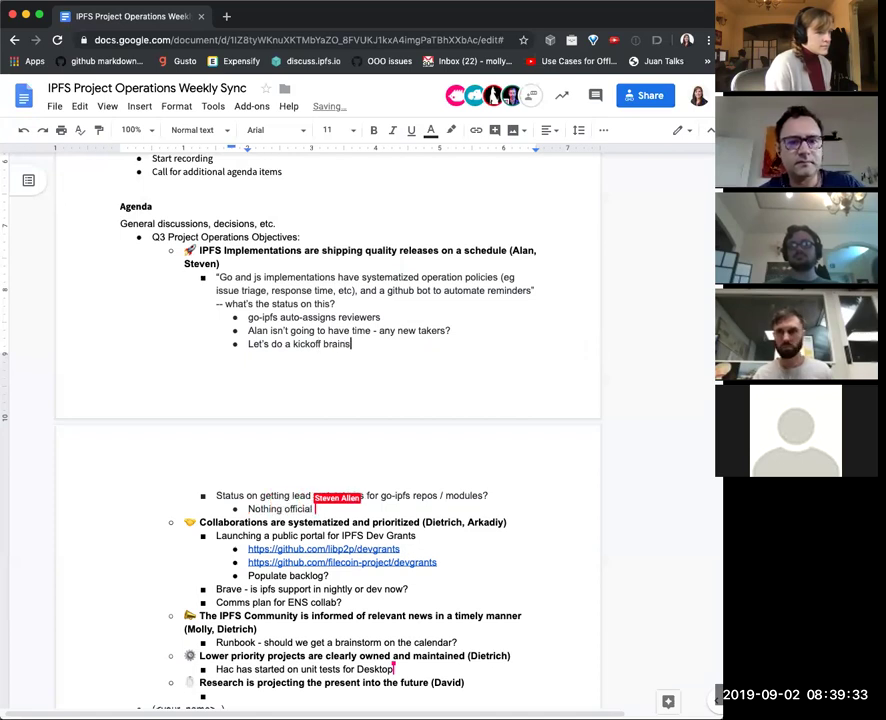
type("torm to cho")
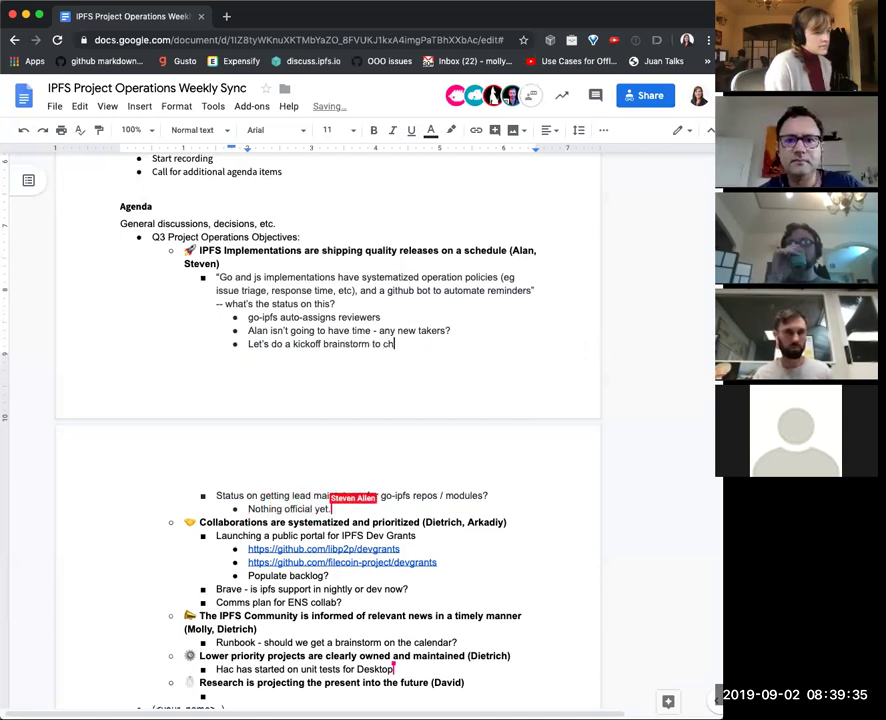
key("BackSpace")
key("BackSpace")
key("BackSpace")
type("co")
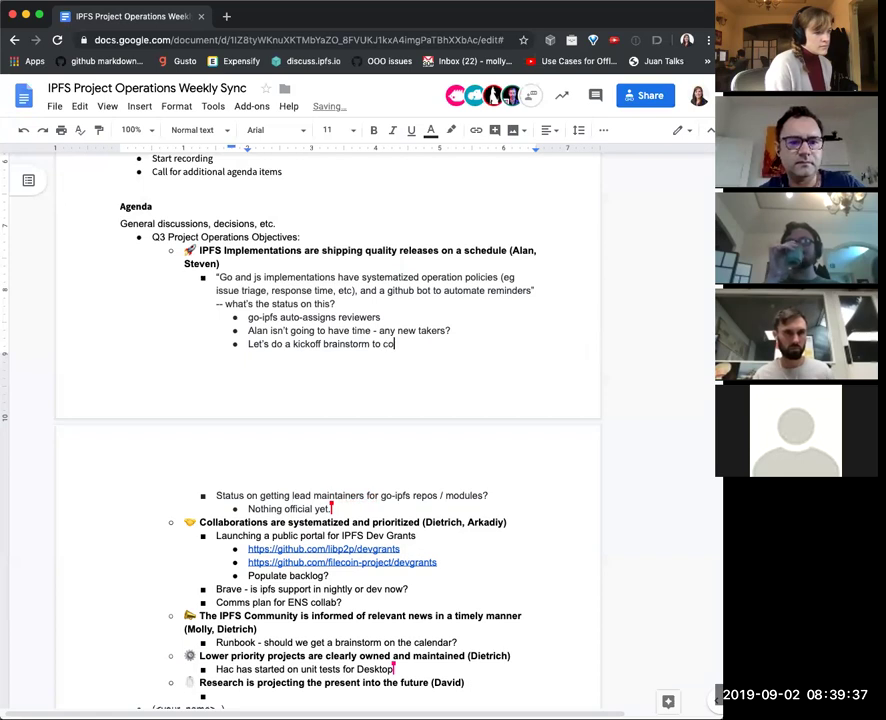
type("here a plan b")
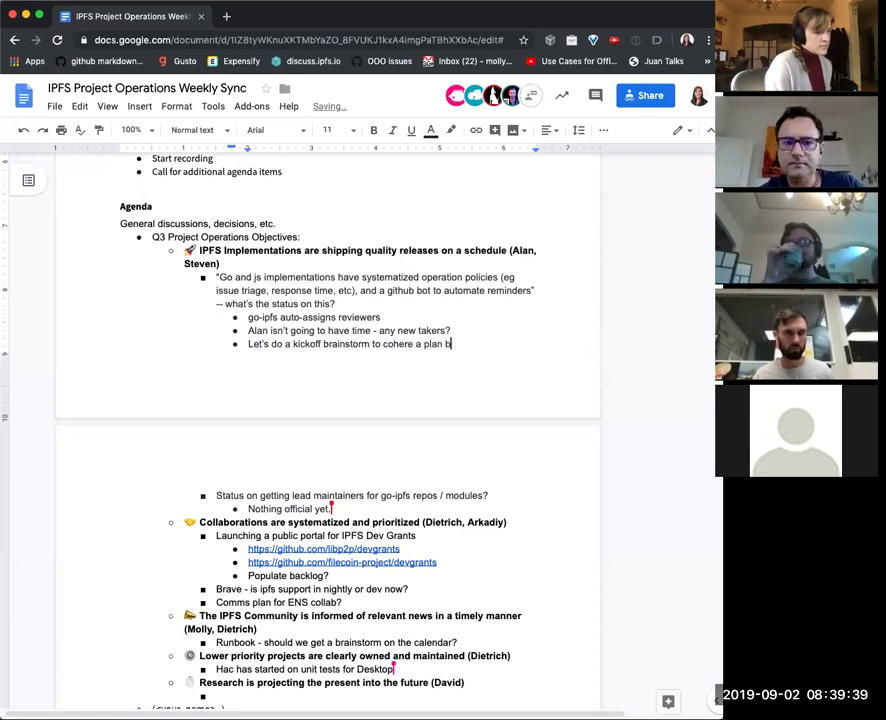
type("efore Alan ")
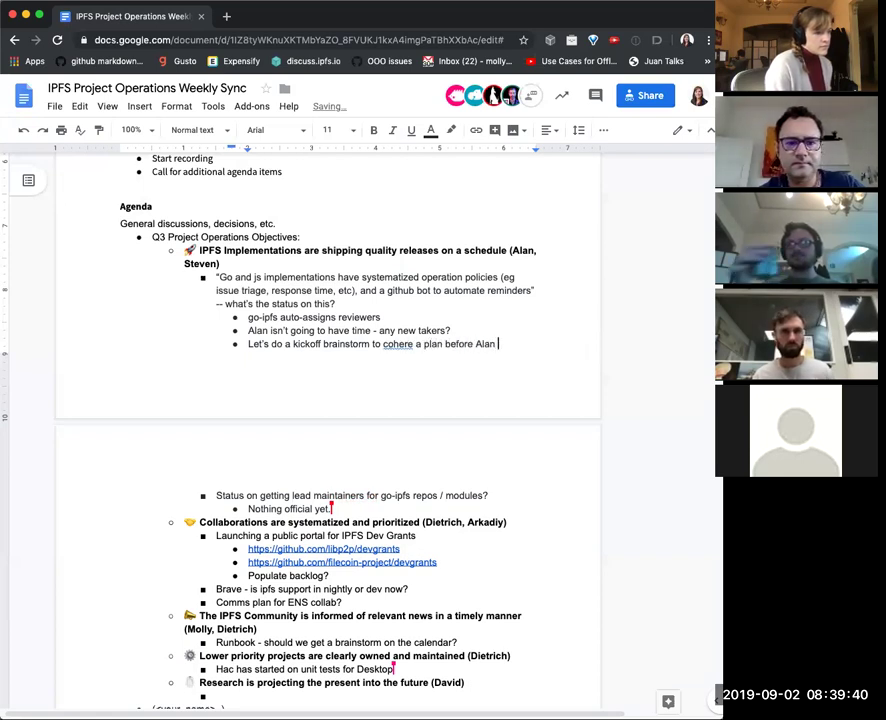
type("heads off")
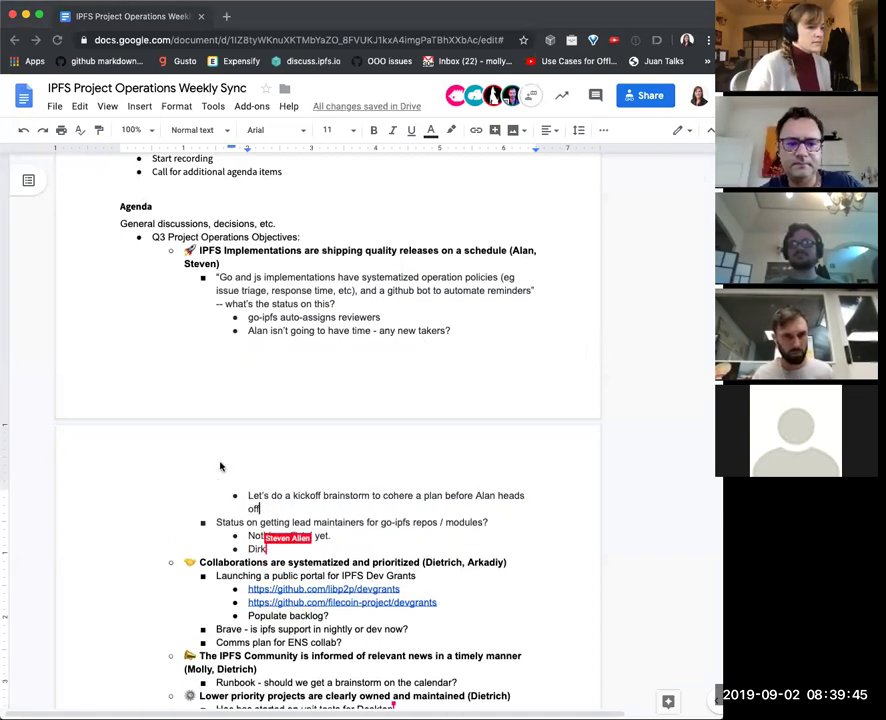
- Prefix the kickoff brainstorm bullet with "AI:", the document editor's own first name and a dash
scroll(255, 483, "down", 1)
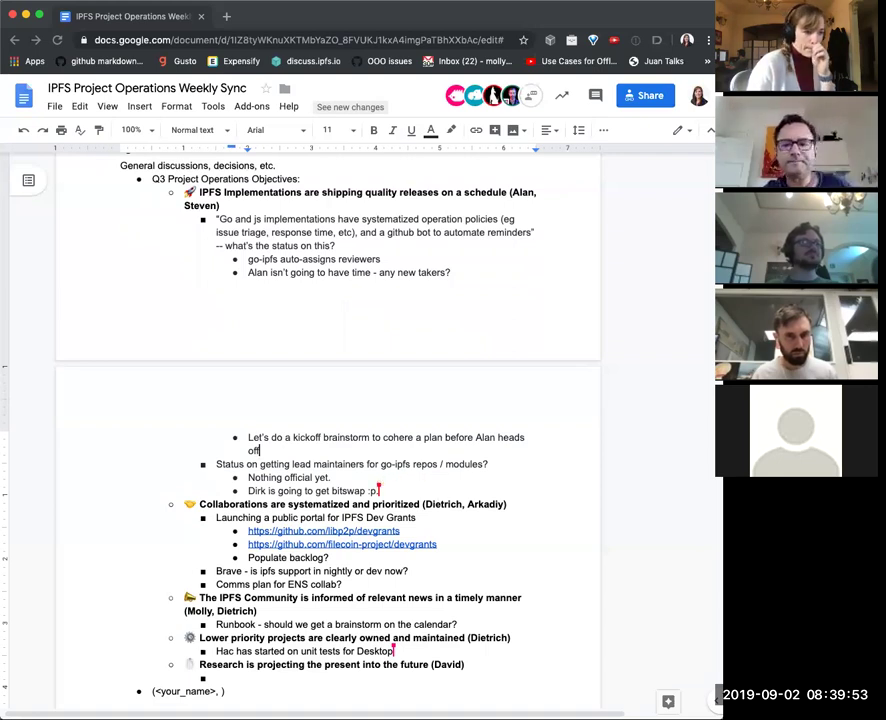
left_click_drag(373, 437, 228, 452)
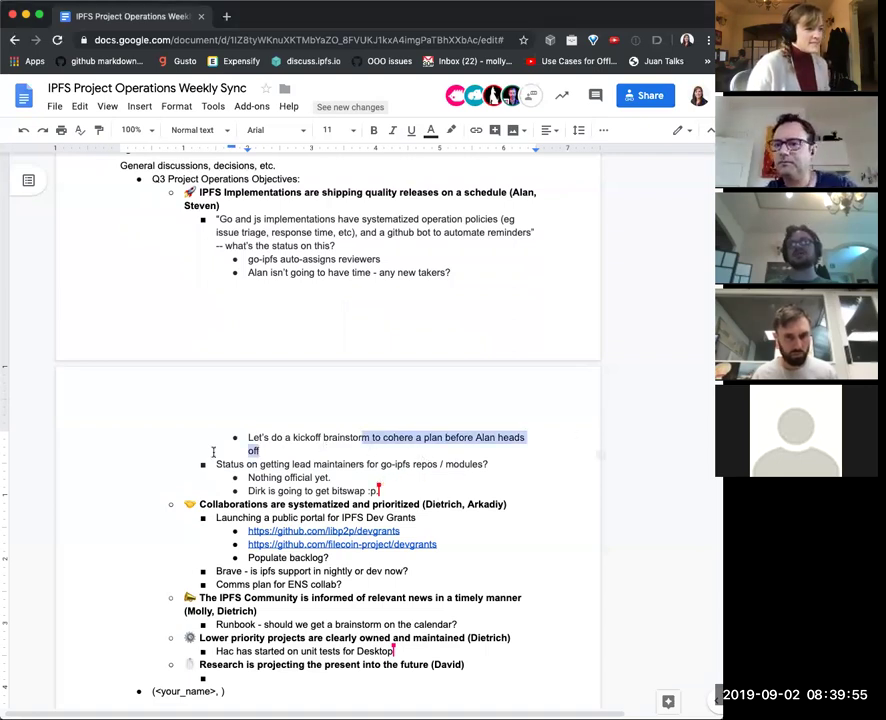
left_click(266, 452)
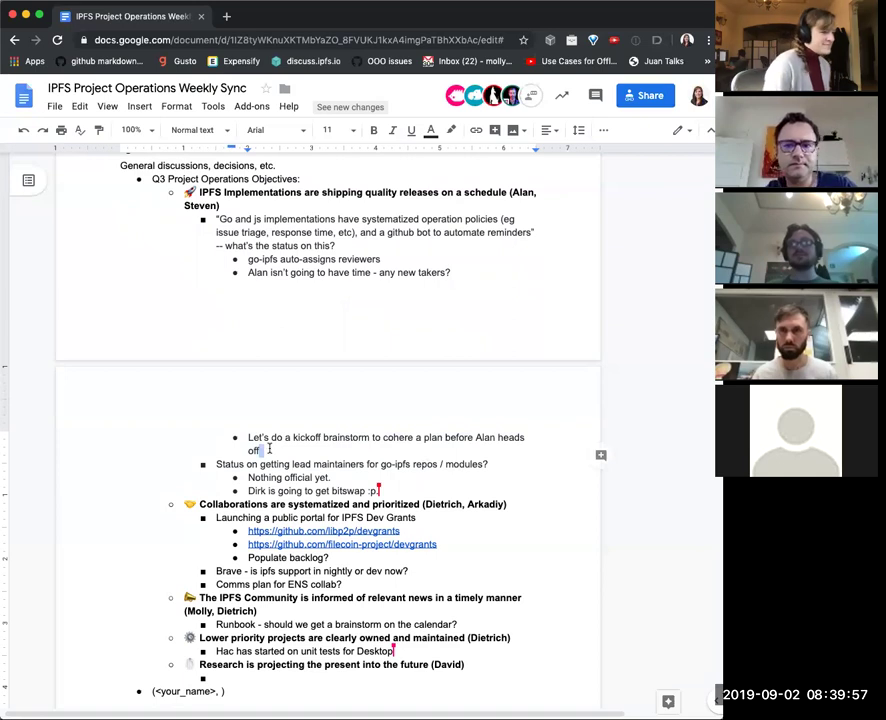
left_click(249, 437)
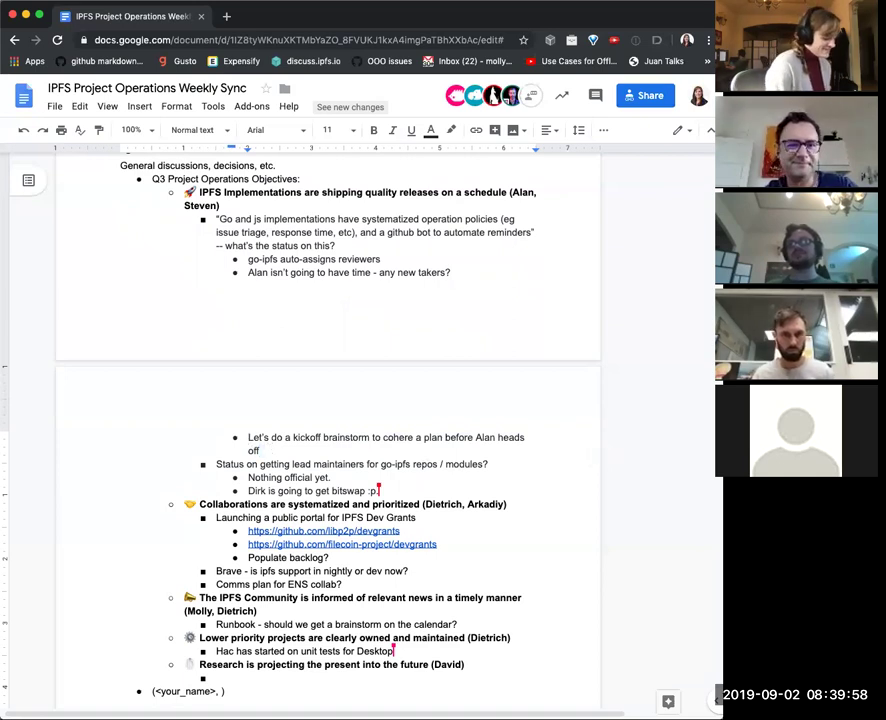
type("Al: Molly -")
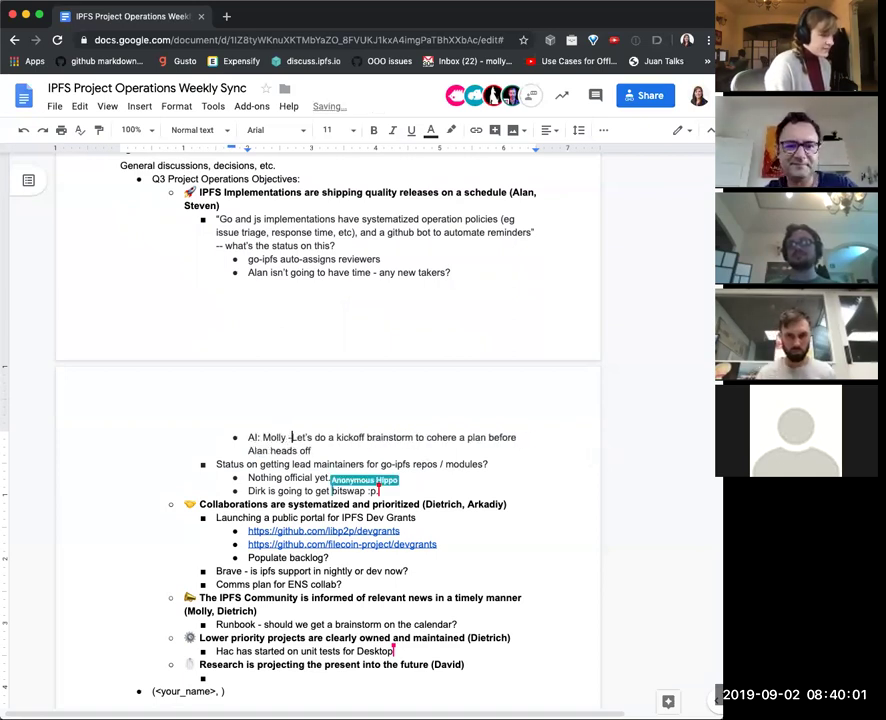
- Attach a comment to the whole kickoff brainstorm action item that mentions the document editor's own account
triple_click(302, 437)
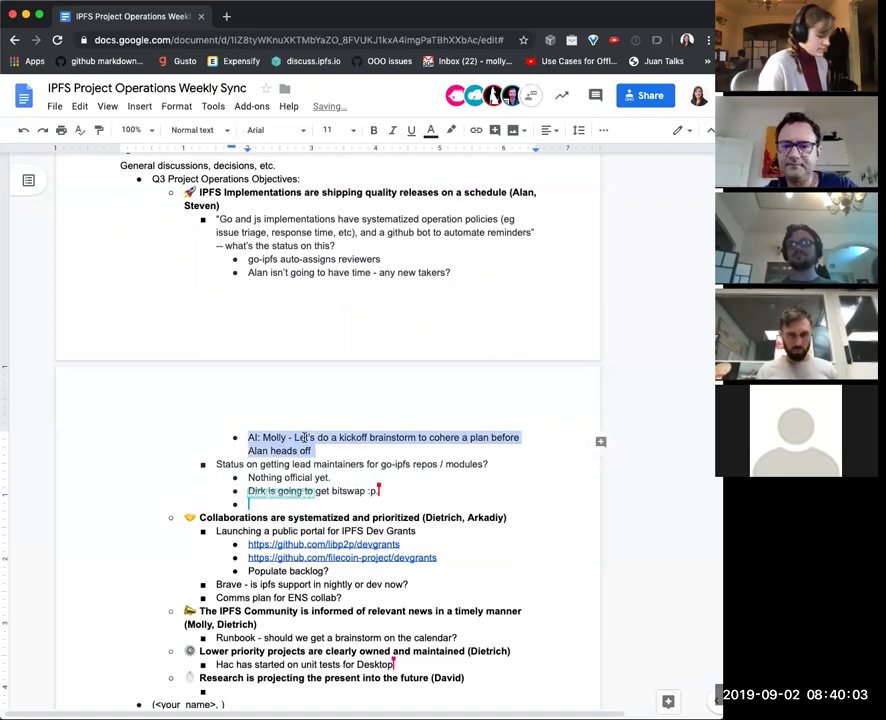
key("super+alt+m")
type("+")
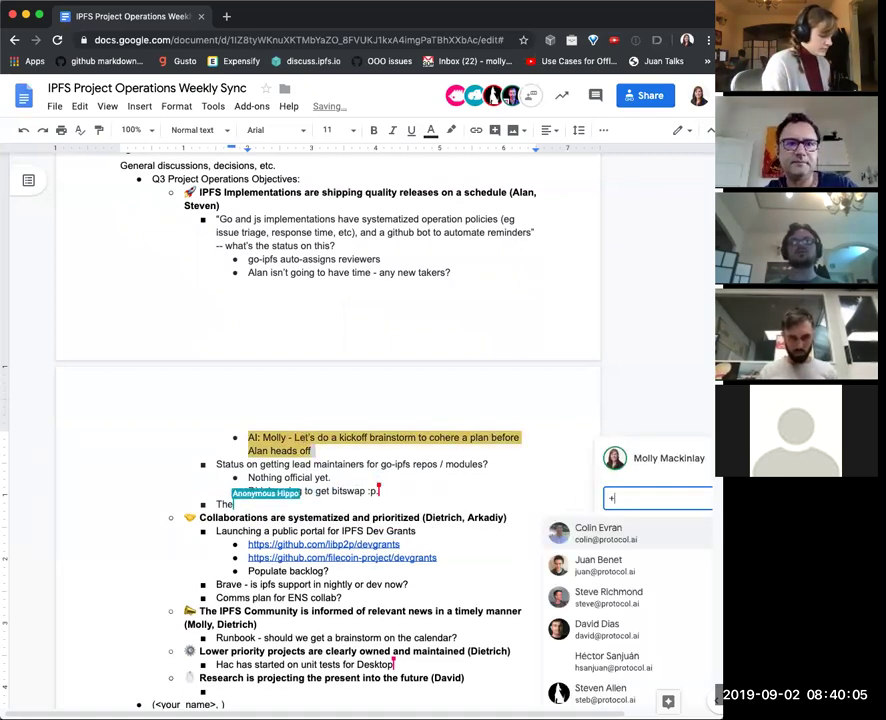
type("m")
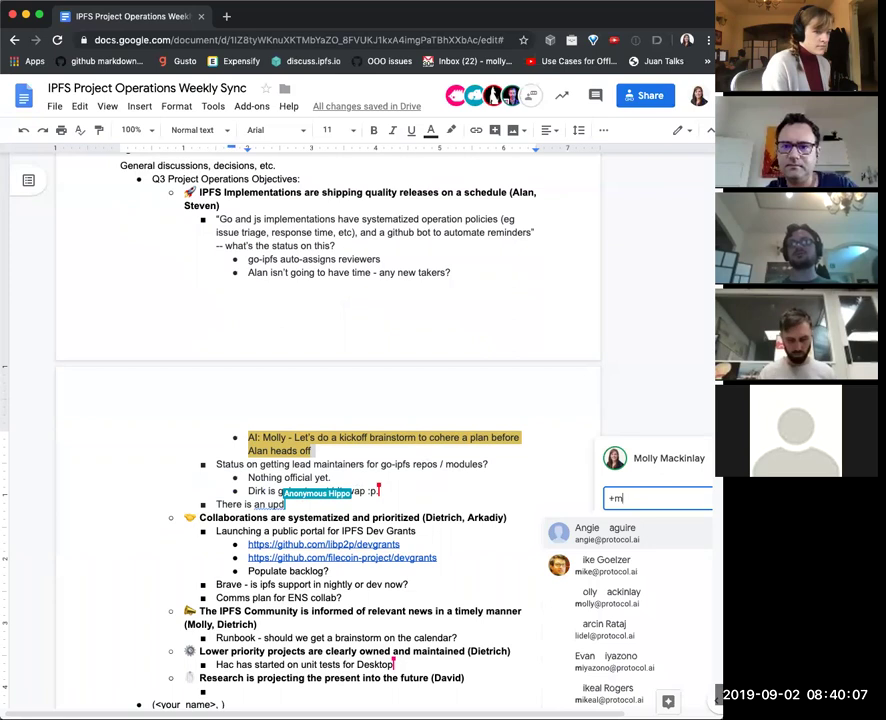
type("oll")
key("Return")
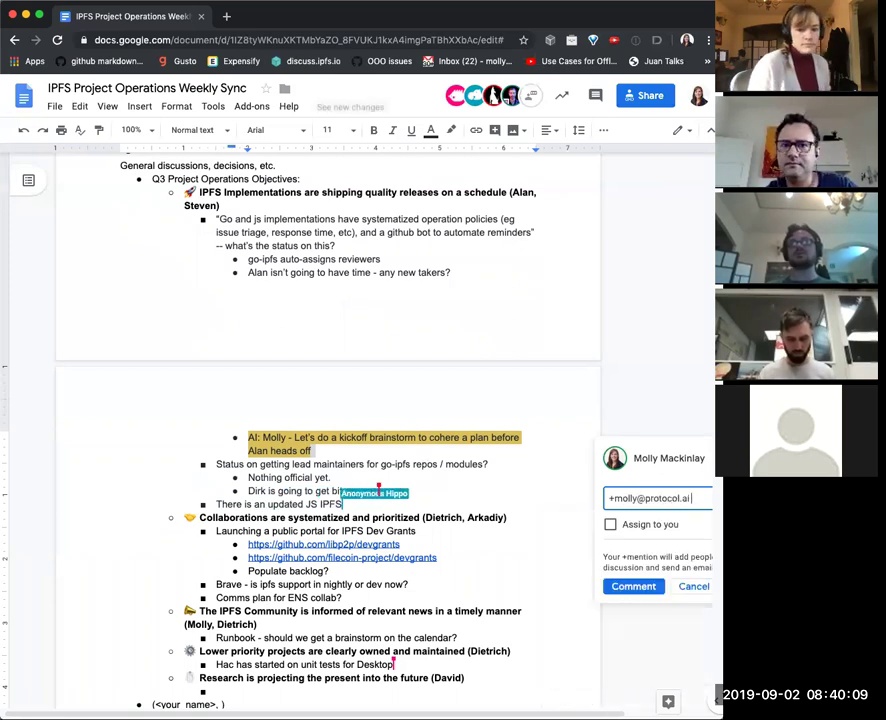
left_click(636, 588)
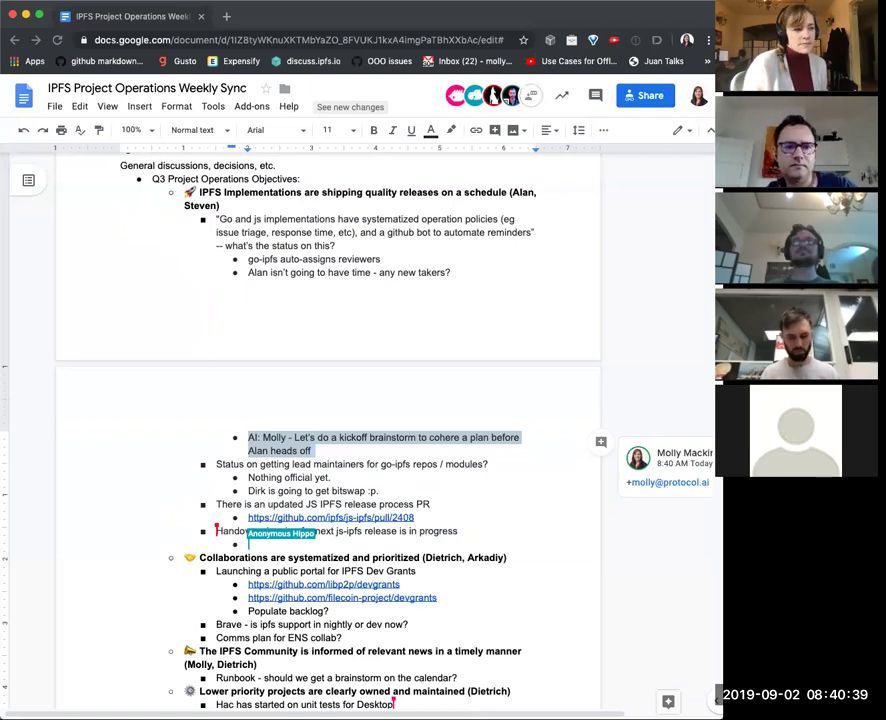
- Add a last sub-bullet under the lead maintainers question: "Should structure this and put it on a future core implementations call"
left_click(433, 502)
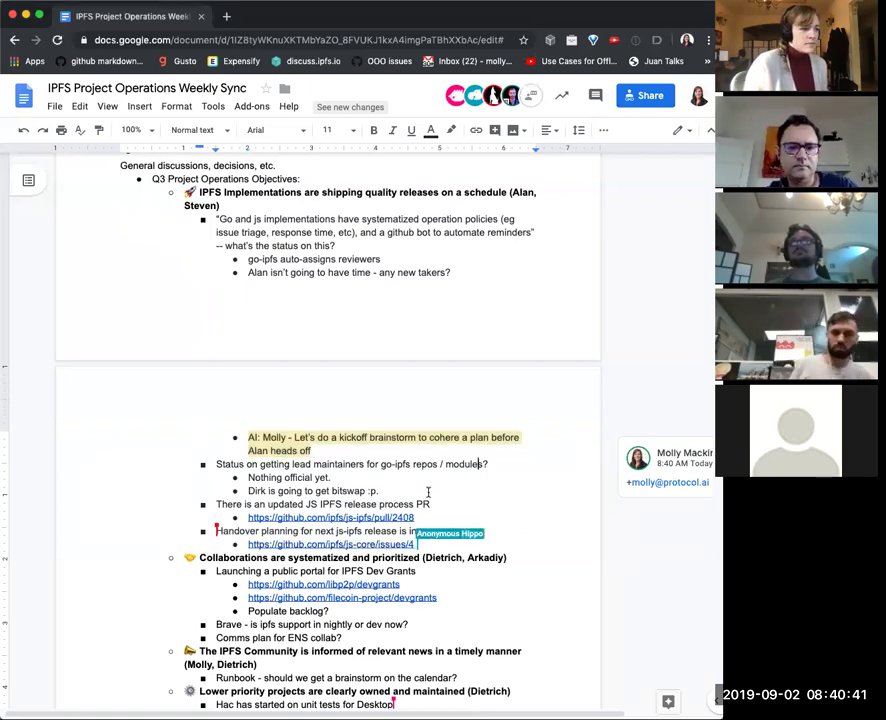
left_click(434, 494)
key("Return")
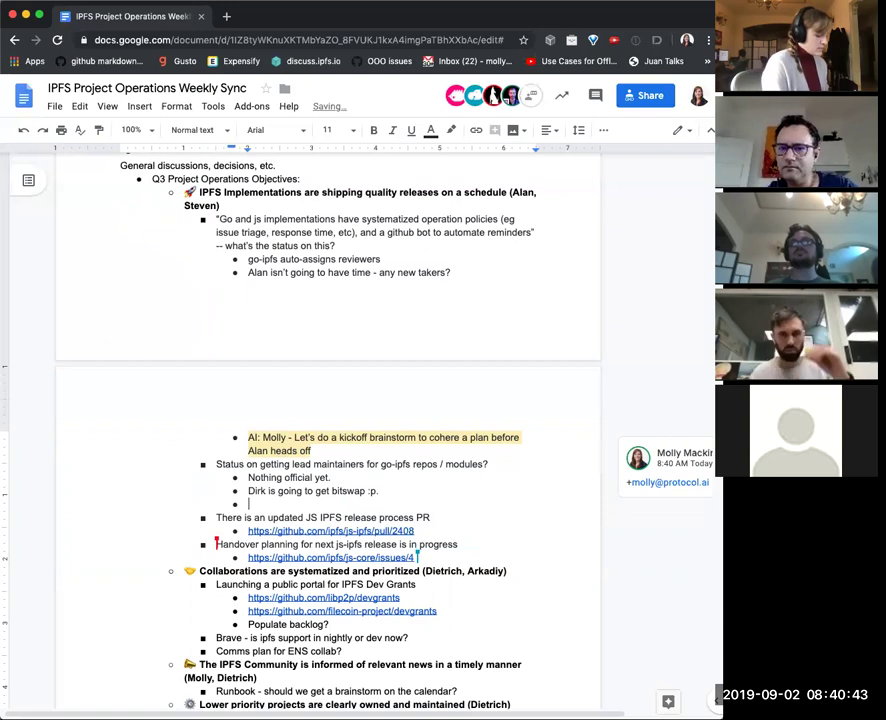
type("Should structure")
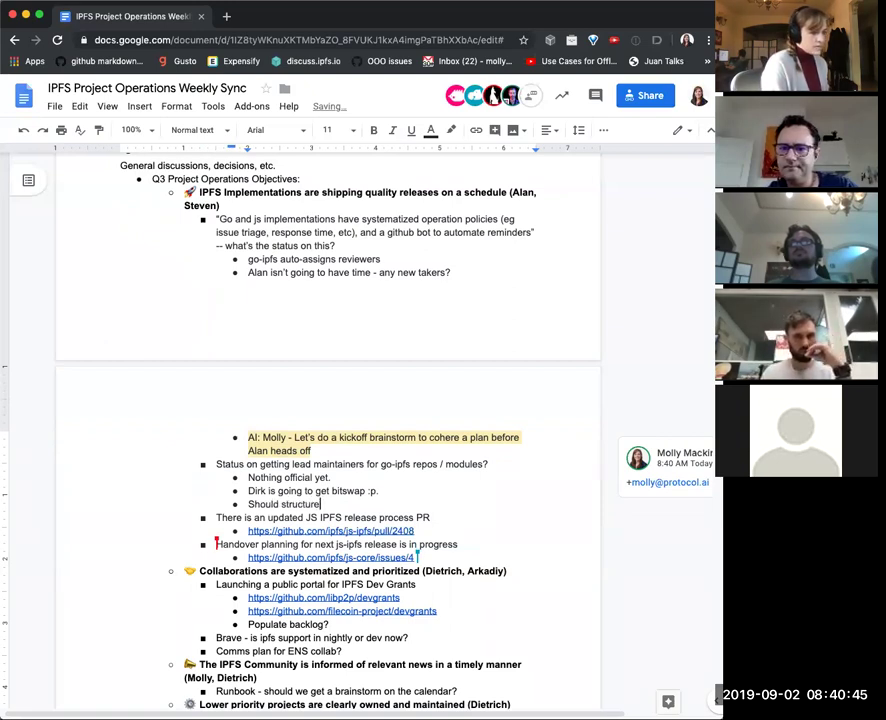
type(" this and put it")
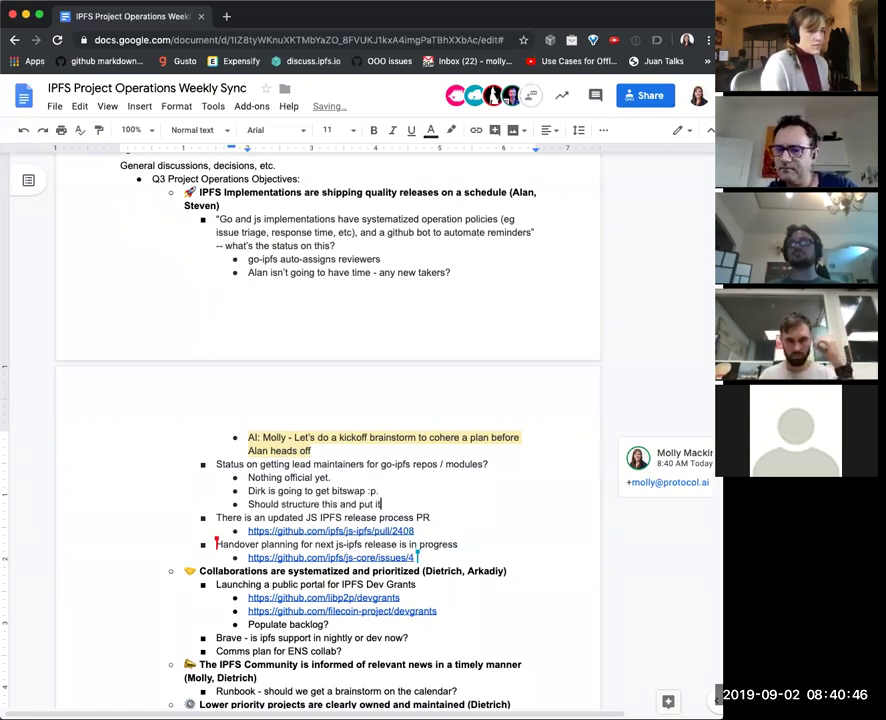
type(" on a future ")
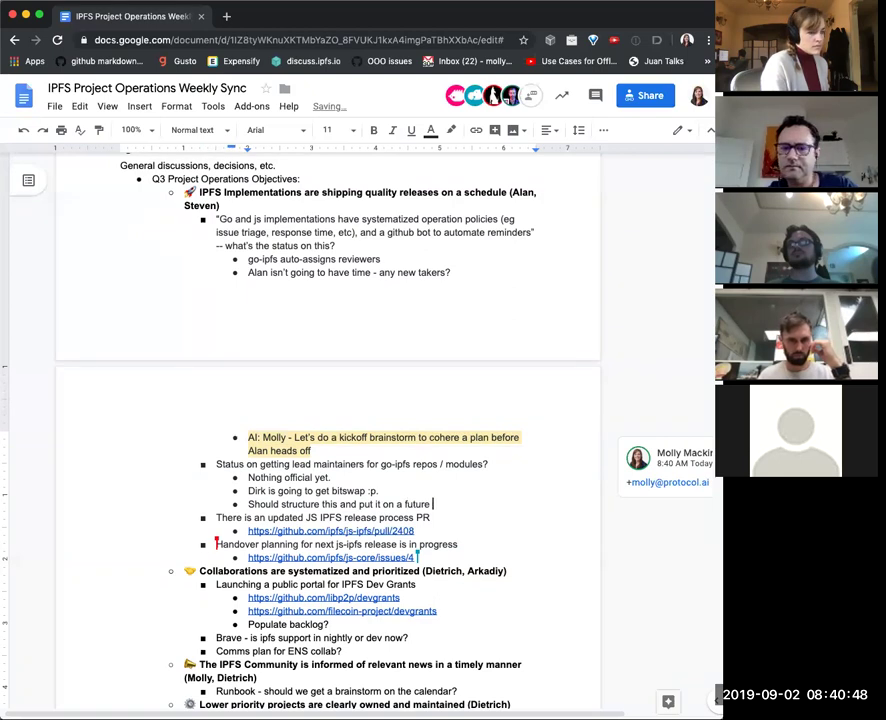
type("core implem")
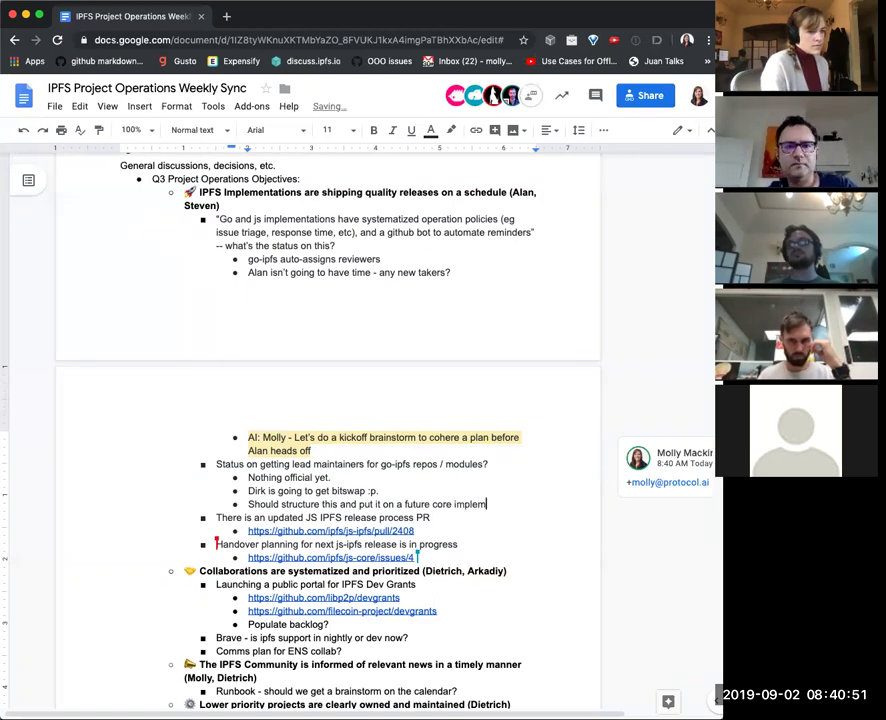
type("entations call")
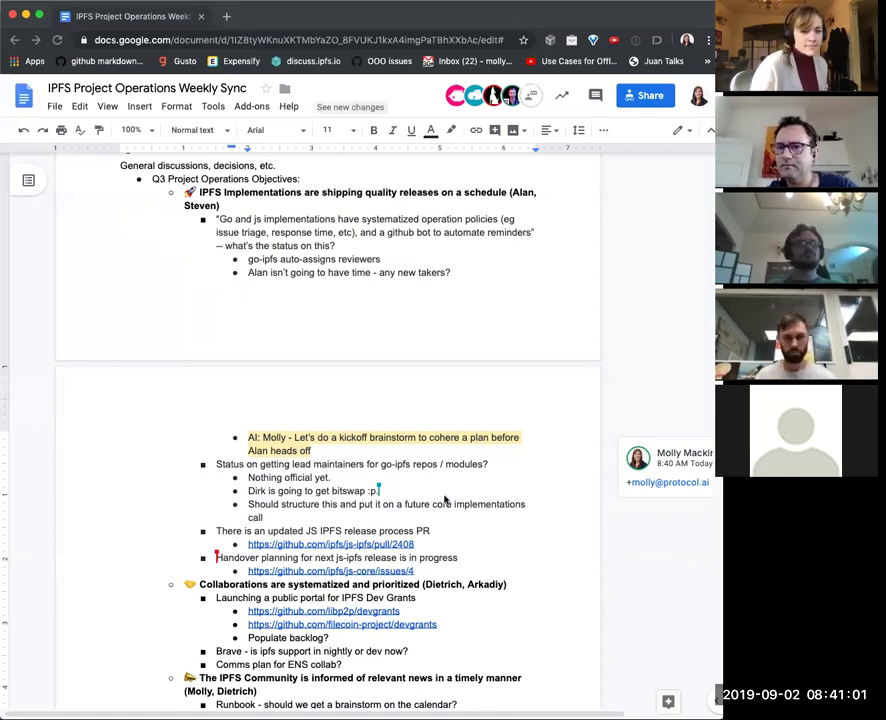
- Prefix the "Should structure this and put it on a future core implementations call" bullet with "AI:", the responsible colleague's first name and a dash
left_click(244, 504)
type("AI: Stebe")
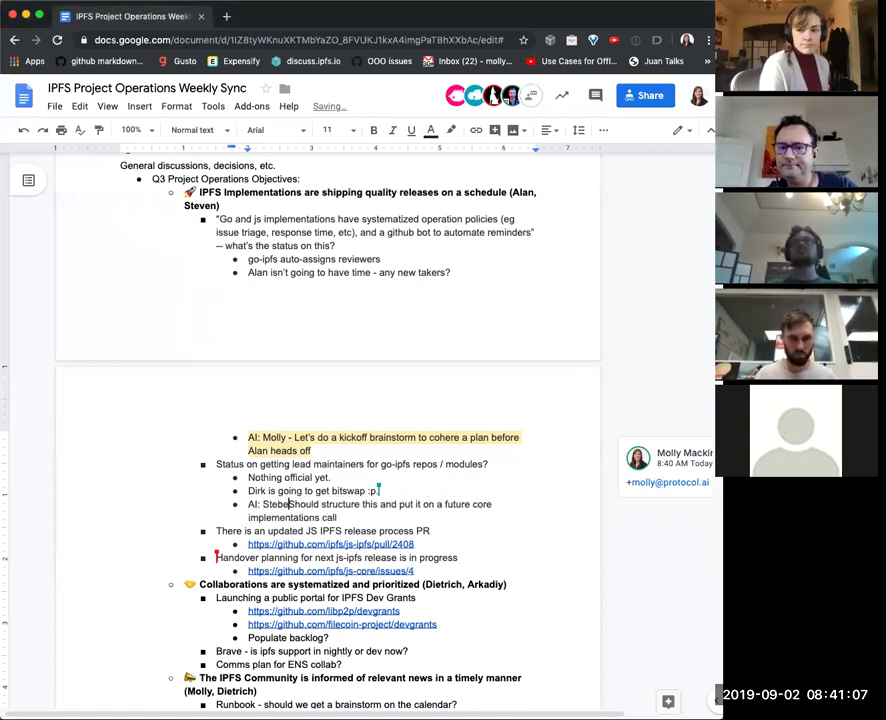
type("n")
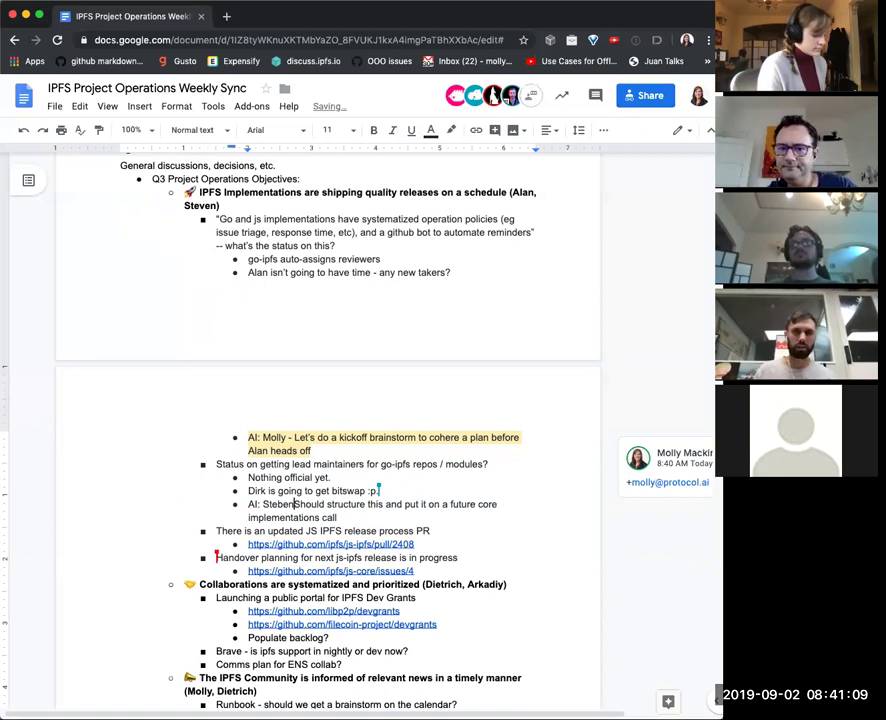
key("BackSpace")
key("BackSpace")
type("ven")
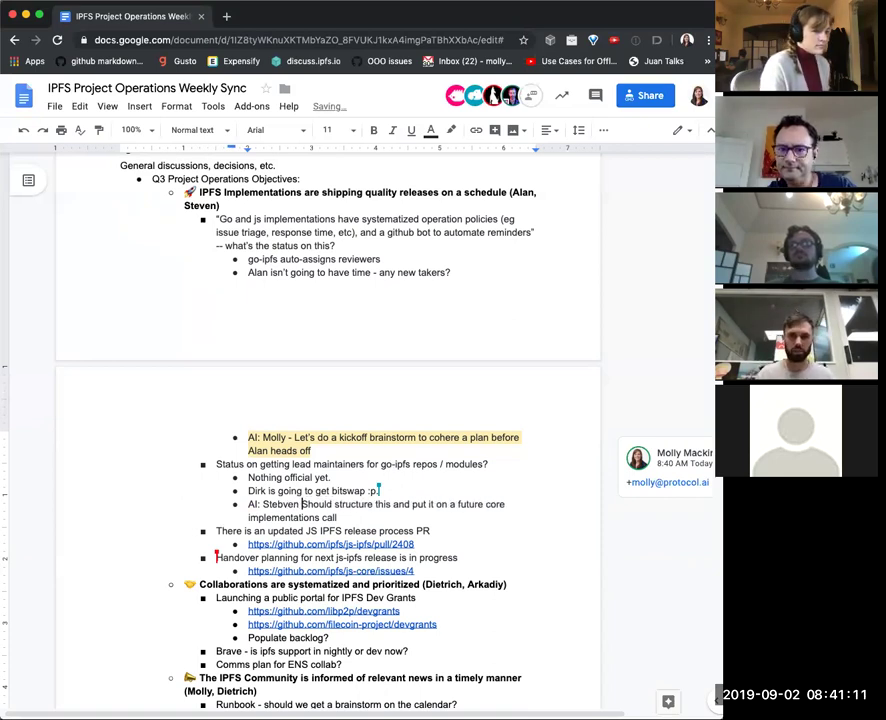
key("BackSpace")
key("BackSpace")
key("BackSpace")
key("BackSpace")
key("BackSpace")
type("venn")
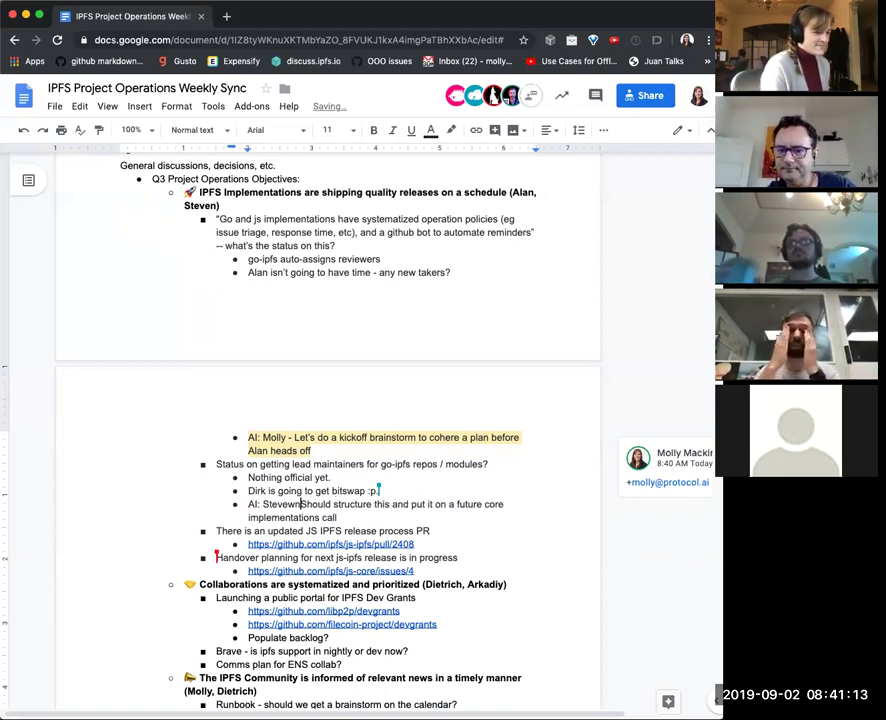
type(" -")
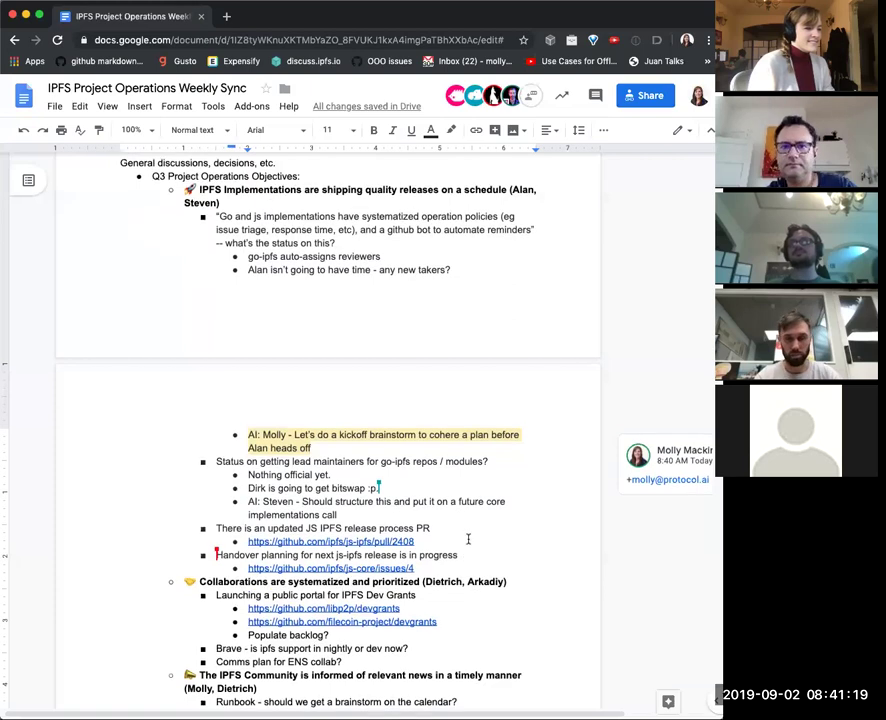
- Examine the JS IPFS 0.38 release handover issue linked under the handover planning bullet and return to the agenda document
scroll(472, 544, "down", 1)
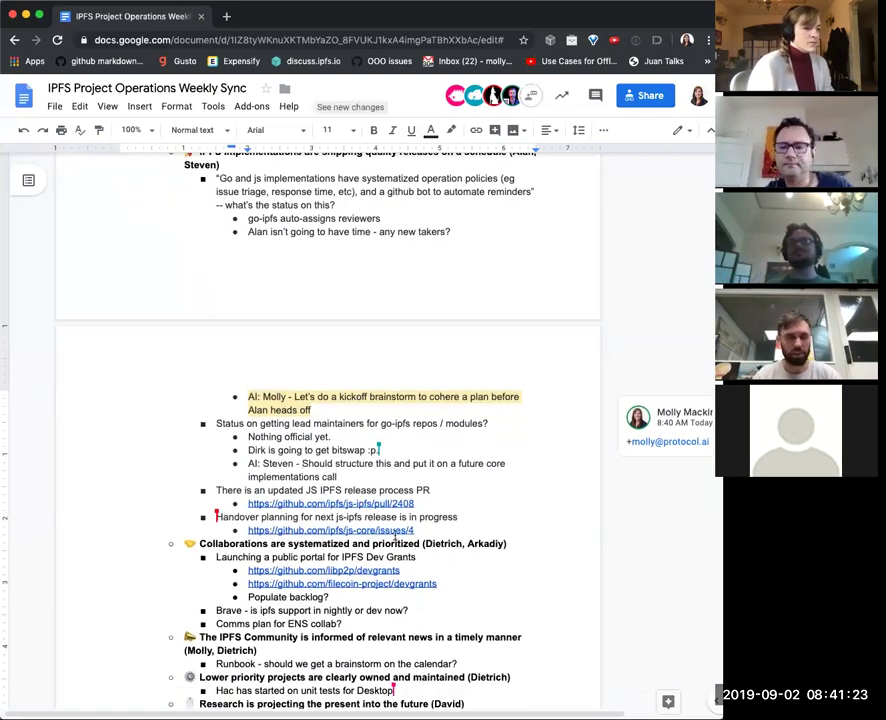
left_click(394, 530)
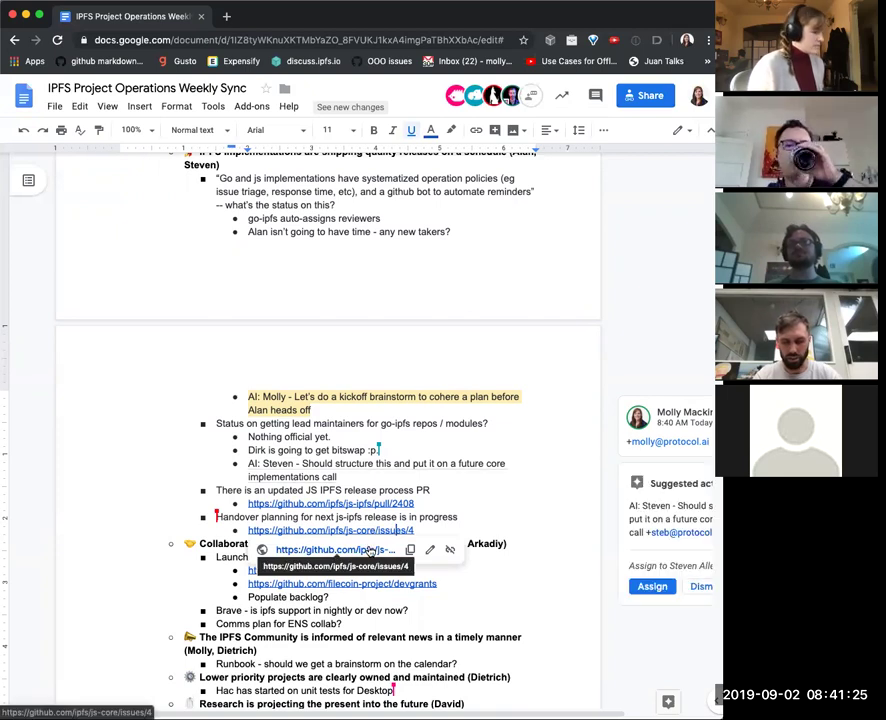
left_click(366, 553)
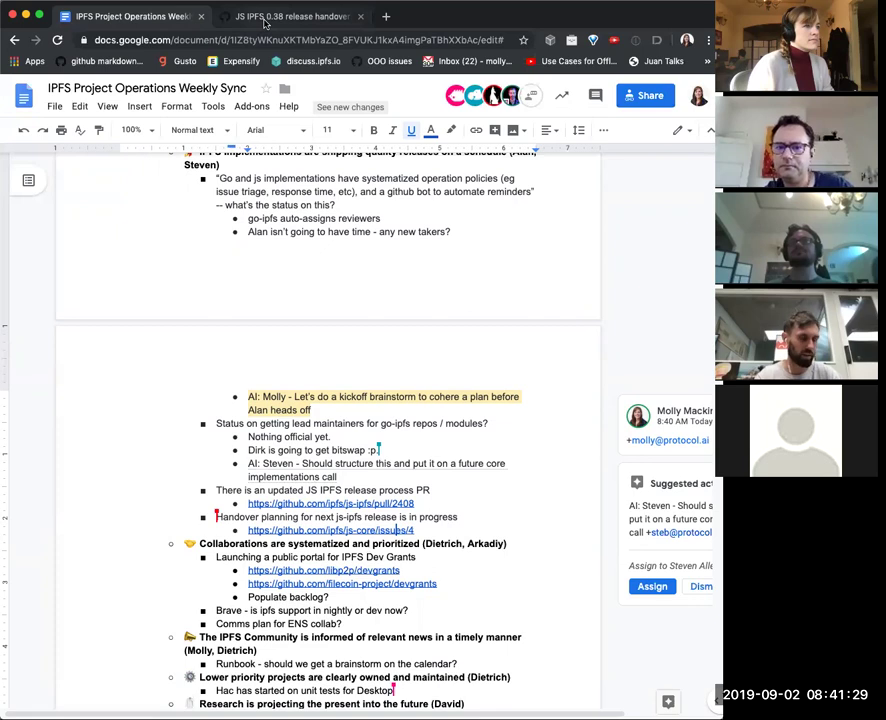
key("ctrl+Tab")
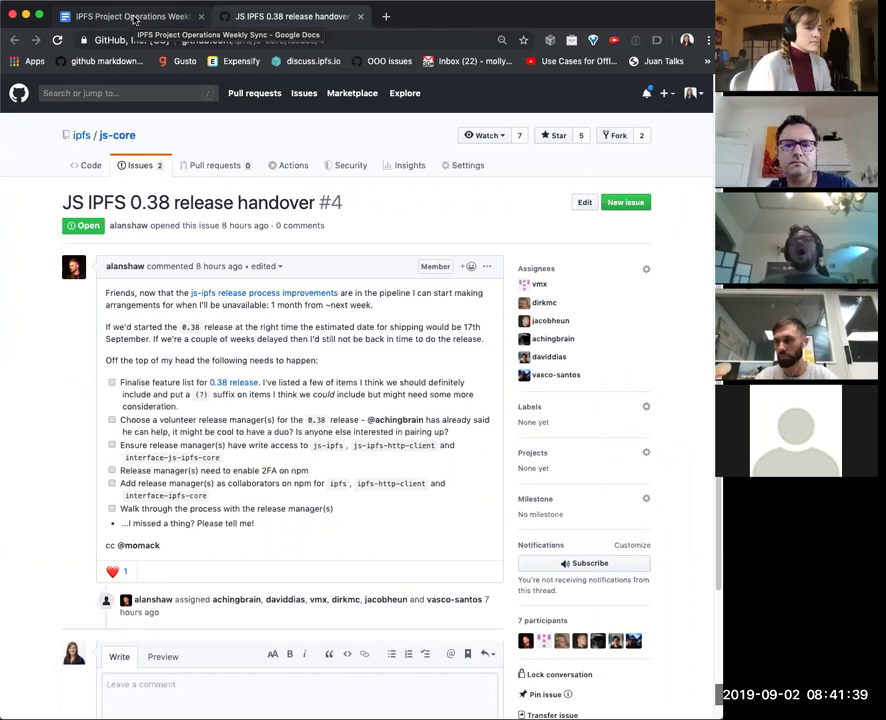
left_click(135, 19)
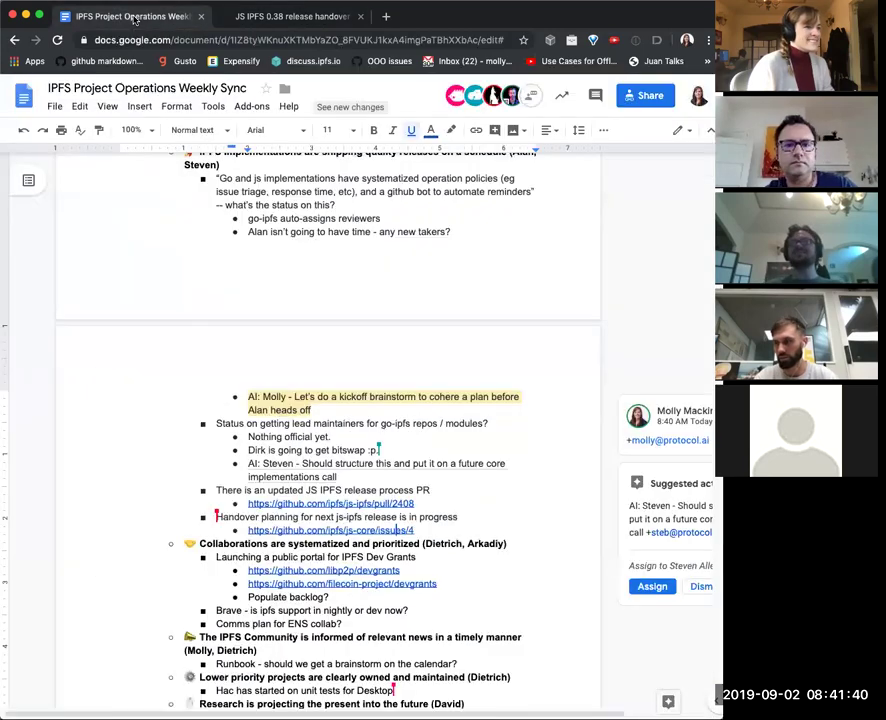
left_click(274, 19)
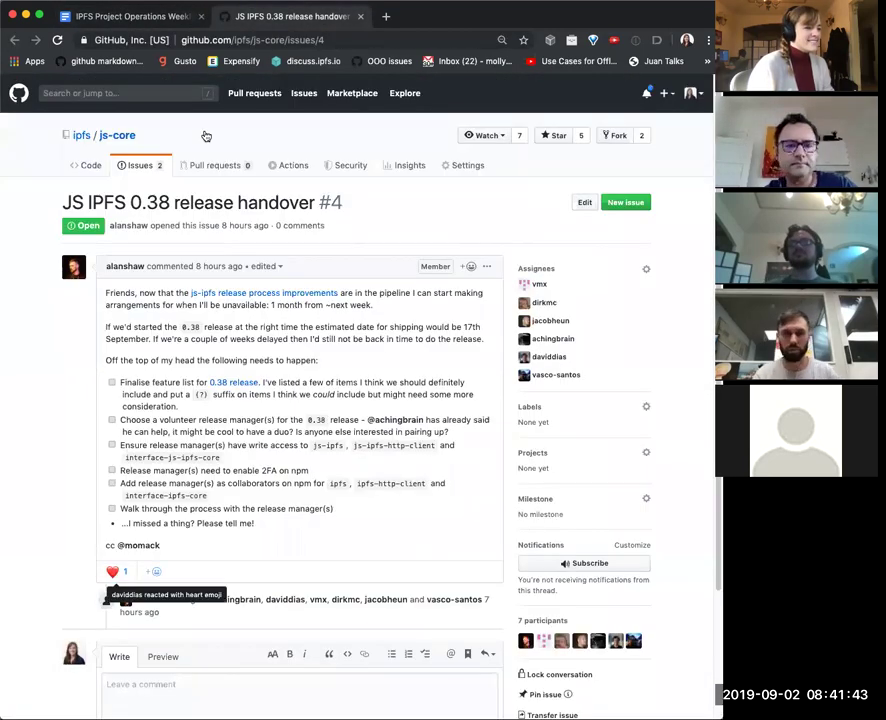
left_click(103, 17)
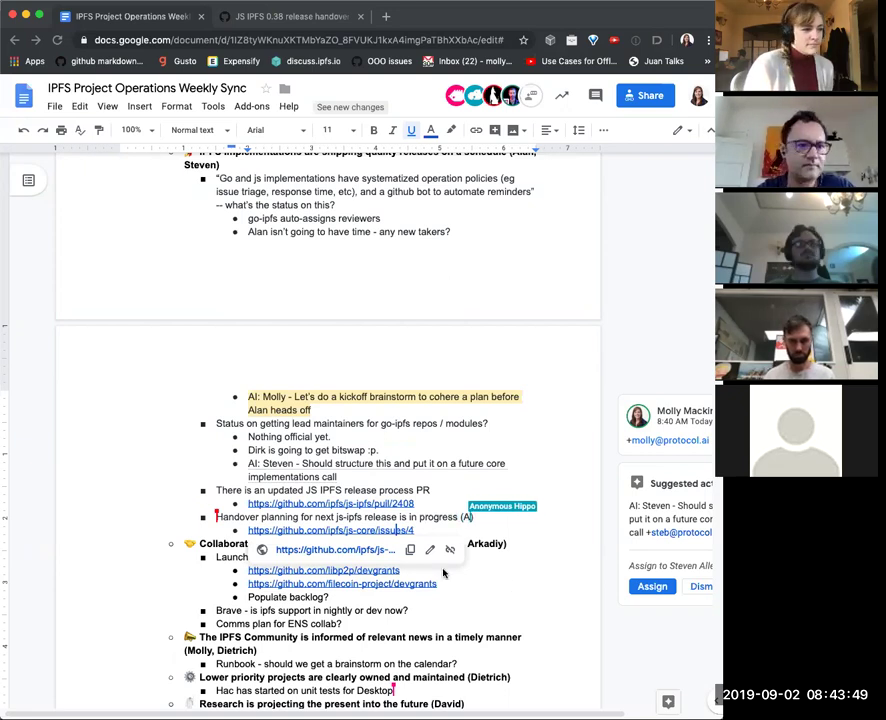
- Highlight all bullets under the "Collaborations are systematized and prioritized" objective for discussion, and clear the selection
left_click(411, 663)
scroll(333, 483, "down", 1)
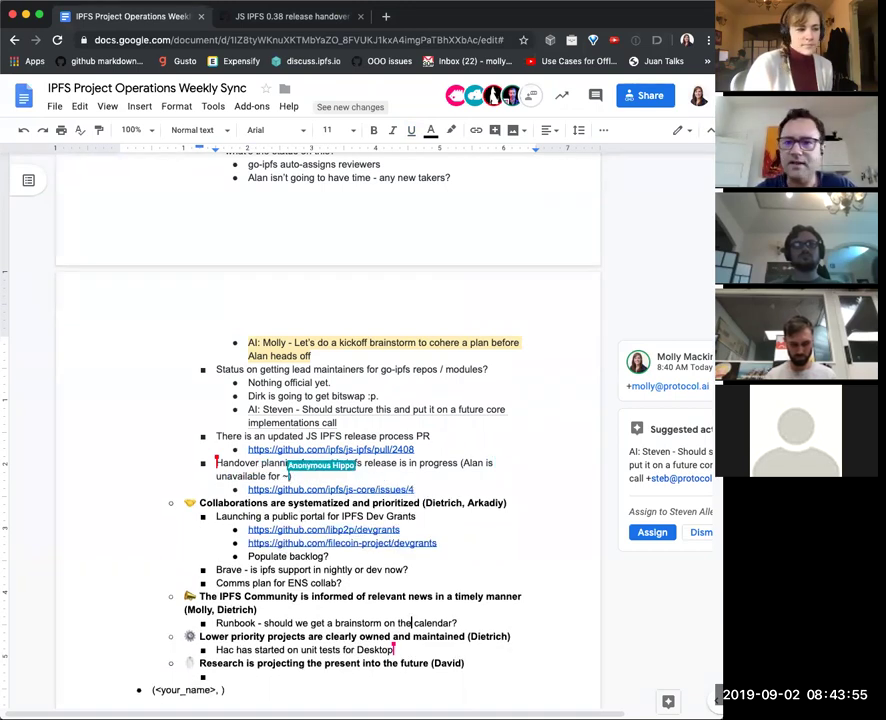
left_click_drag(372, 583, 216, 516)
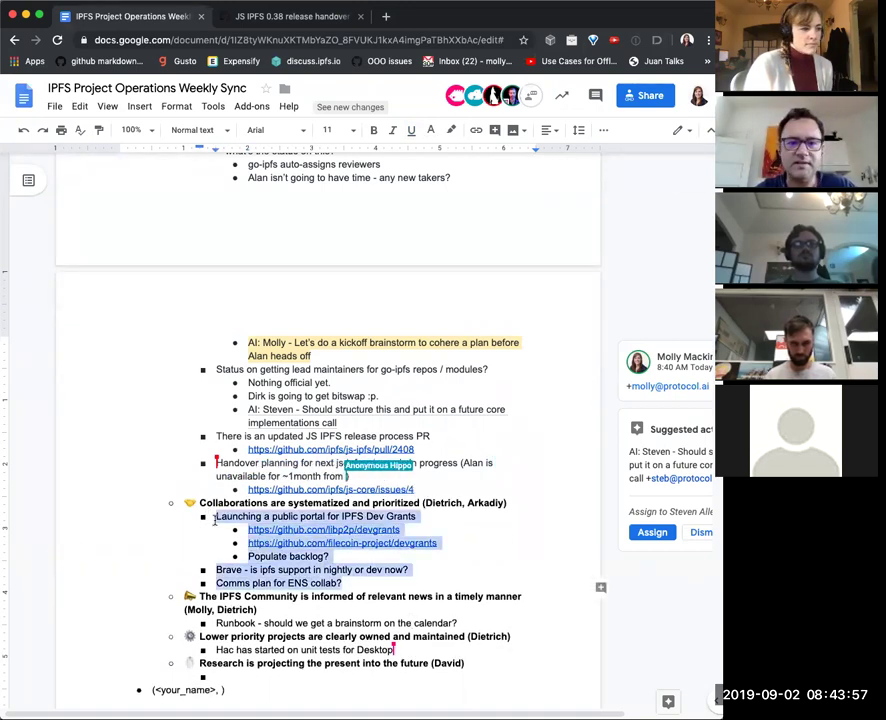
scroll(476, 592, "down", 3)
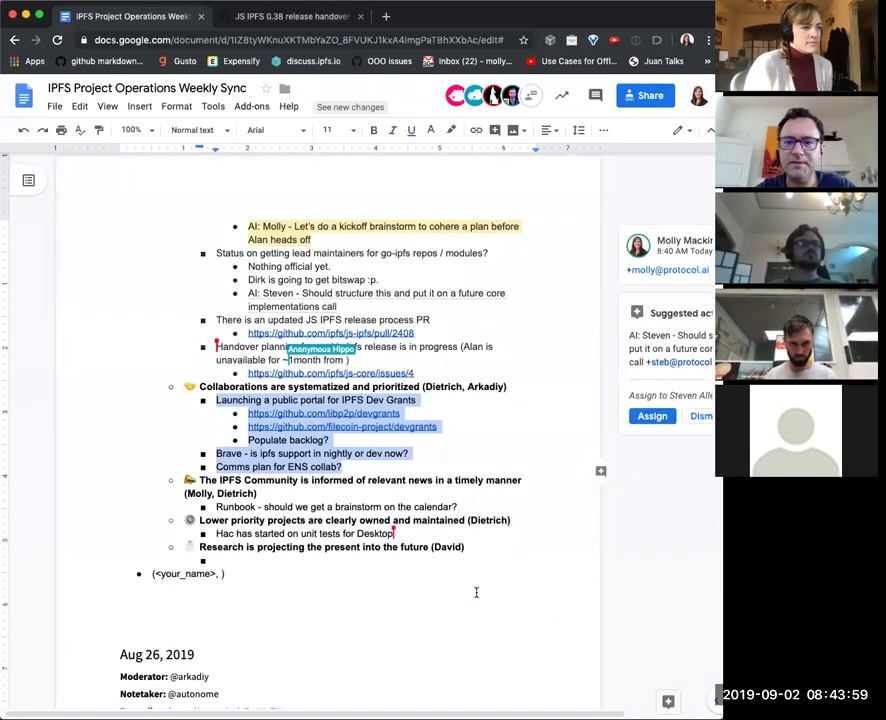
left_click(476, 566)
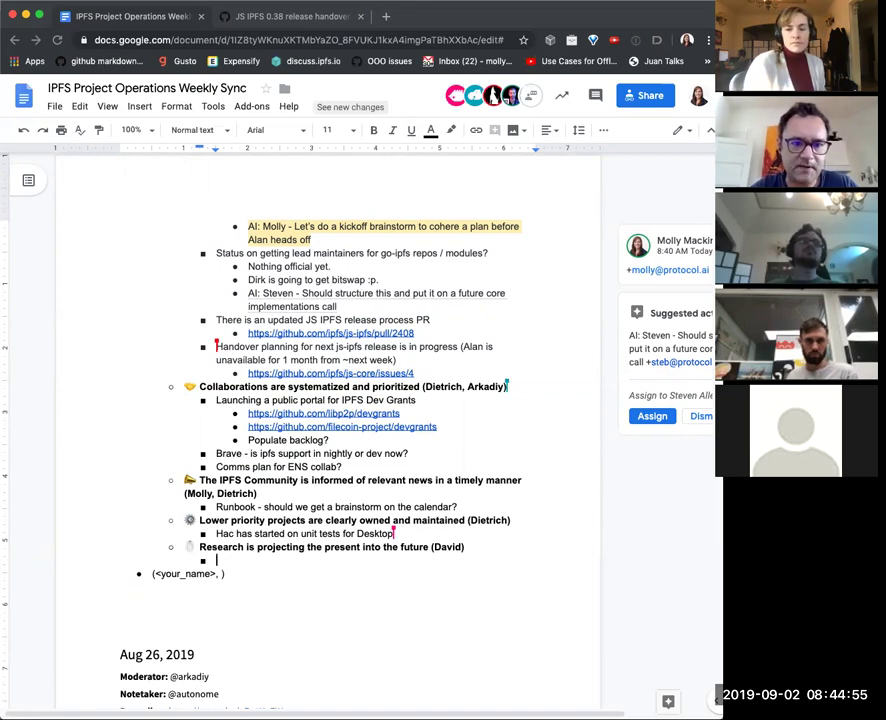
- Open the filecoin-project/devgrants link from the IPFS Dev Grants bullet in a separate tab and return to the agenda document
left_click(414, 426)
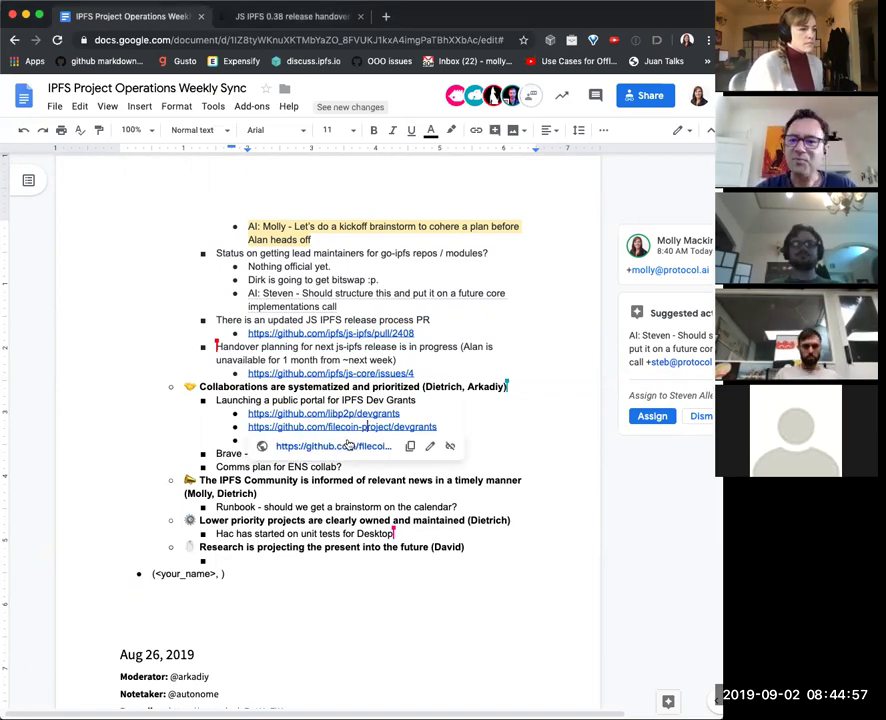
left_click(340, 449)
left_click(182, 15)
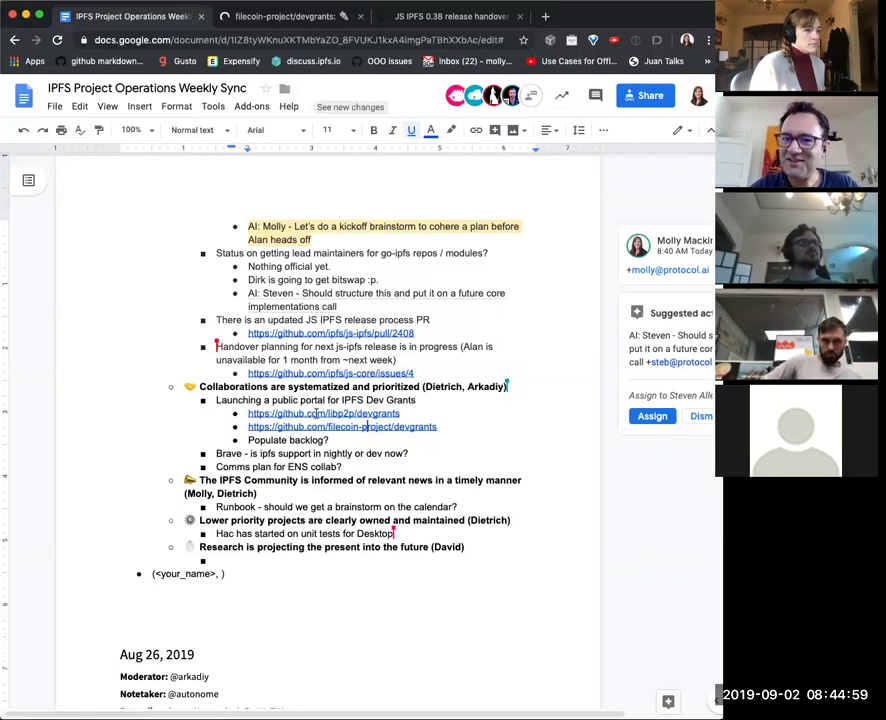
- Start a new bullet below "Populate backlog?" in the Dev Grants list with the words "There should be"
left_click(344, 439)
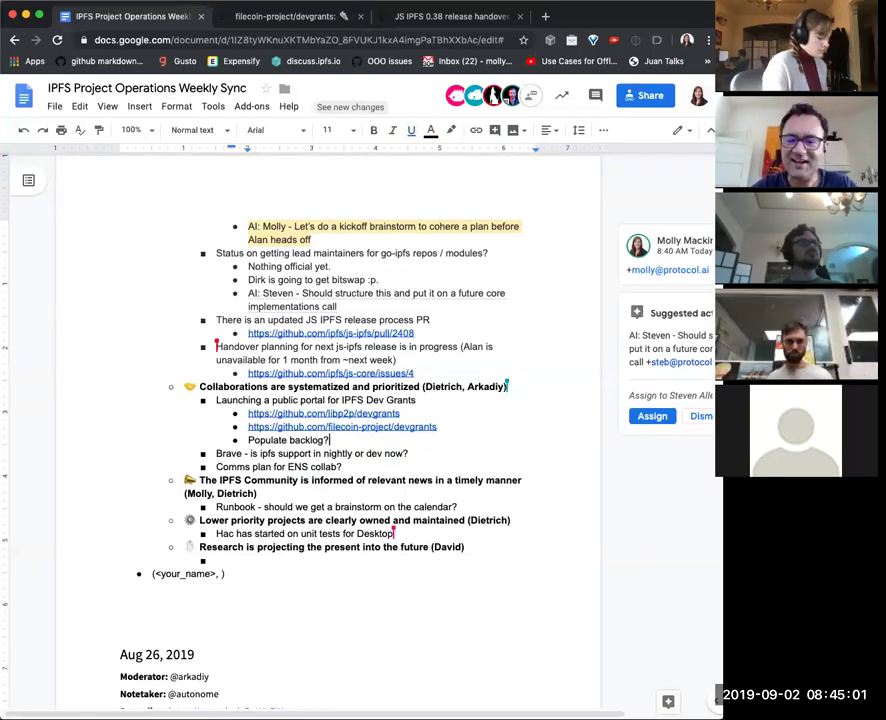
key("Return")
type("There should be")
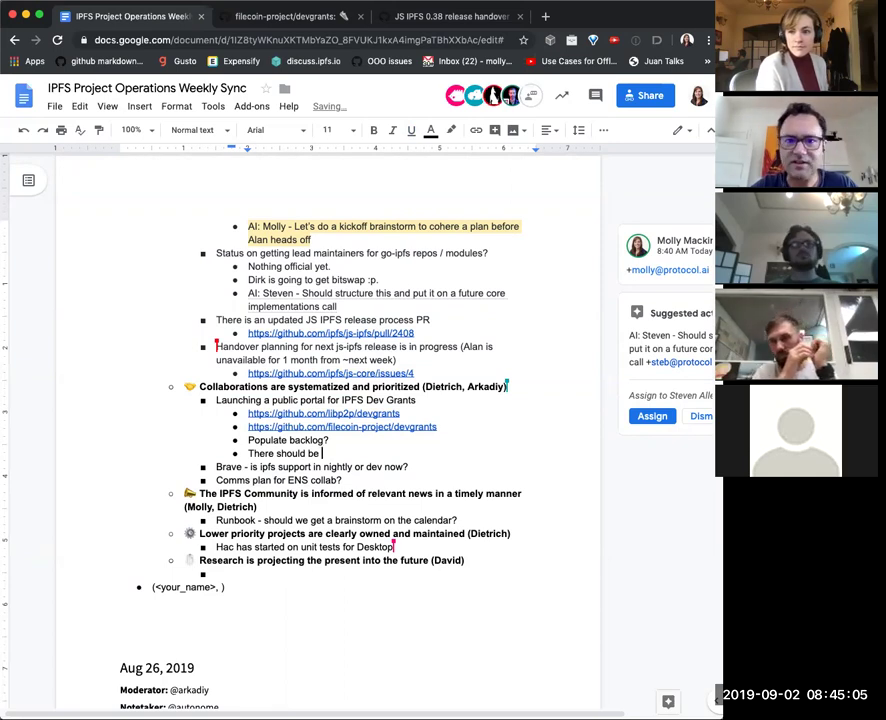
- Add a sub-bullet under the Brave ipfs support question reading "Verify this got shipped in release?"
left_click(440, 463)
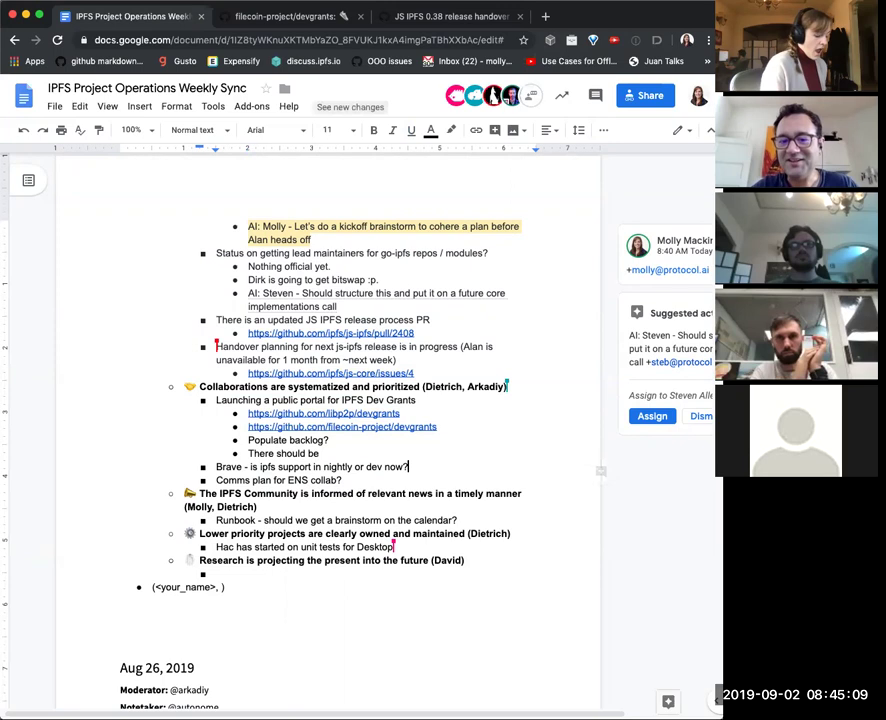
key("Return")
key("Tab")
type("Verify this")
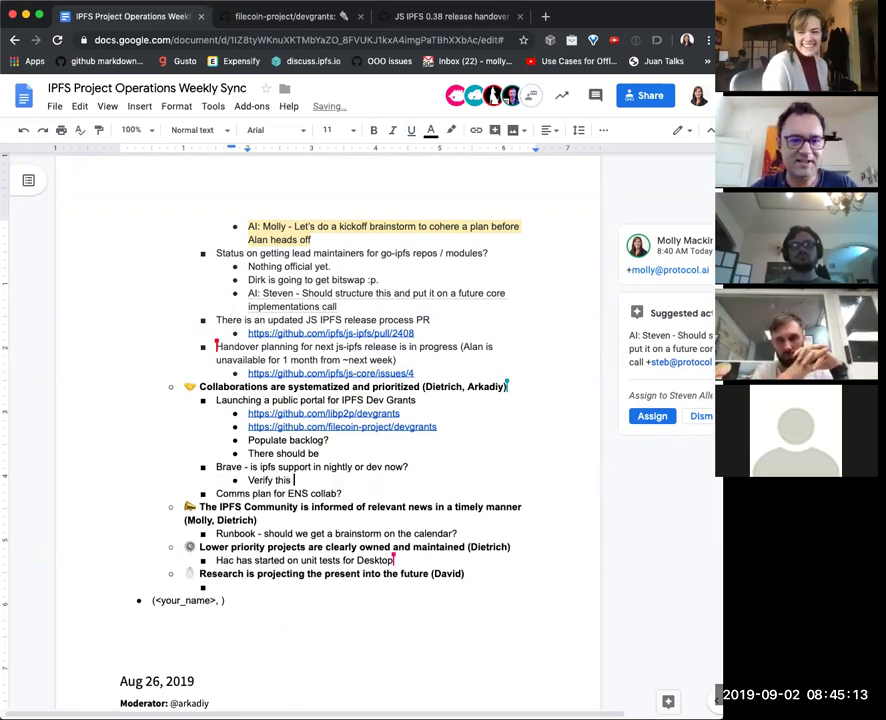
type(" h")
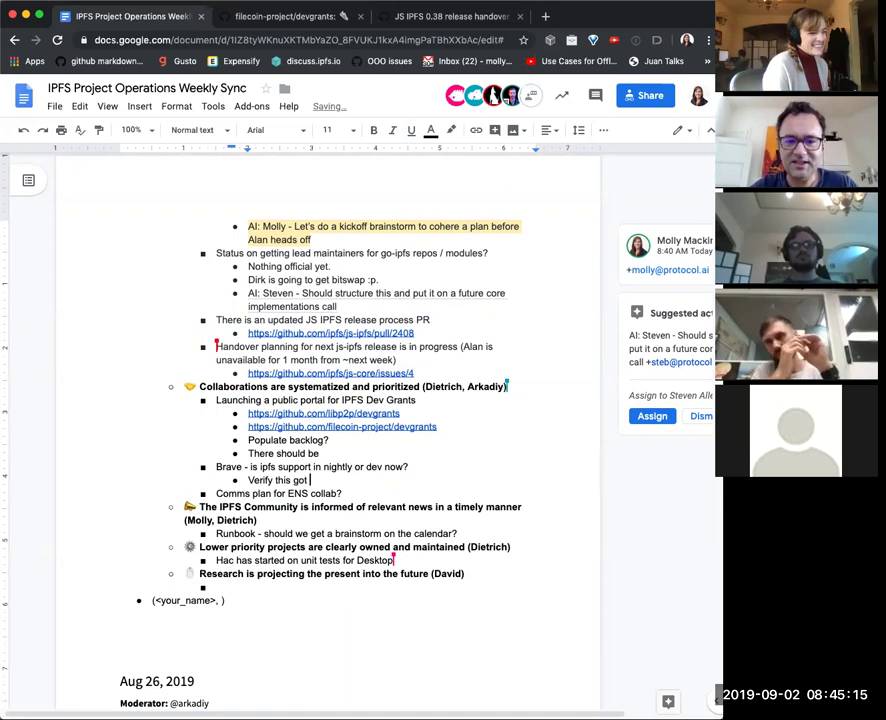
type("pped in release?")
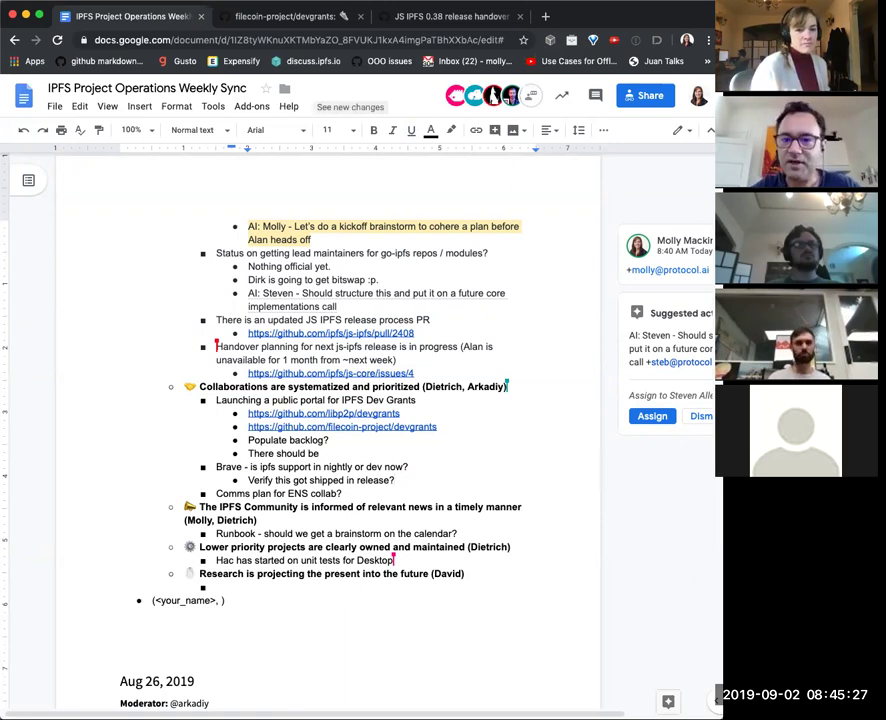
- Insert "or beta" after "nightly or dev" in the Brave ipfs support question
left_click(384, 467)
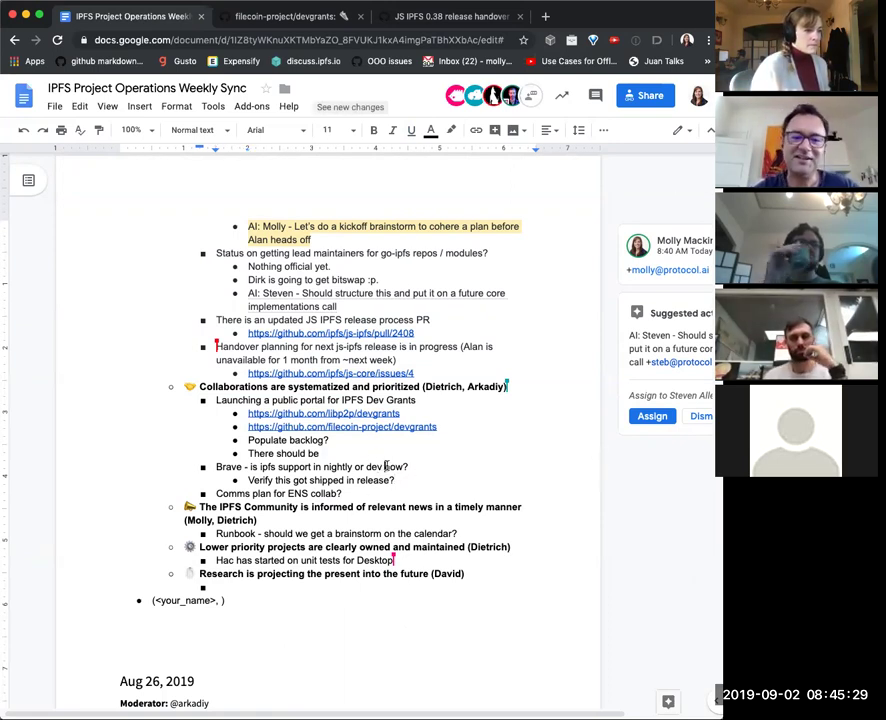
type("or beta")
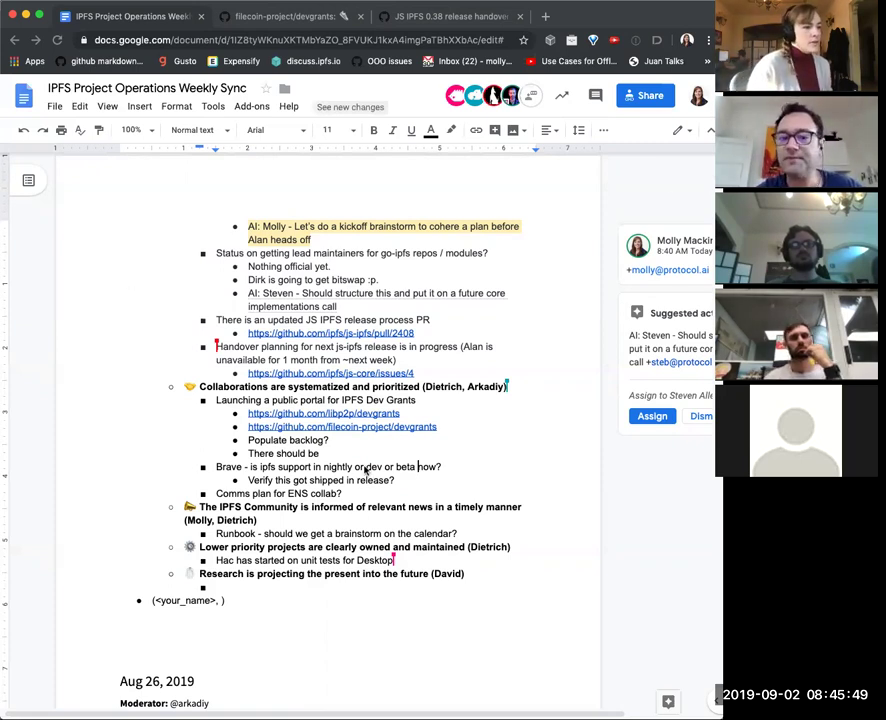
left_click(417, 466)
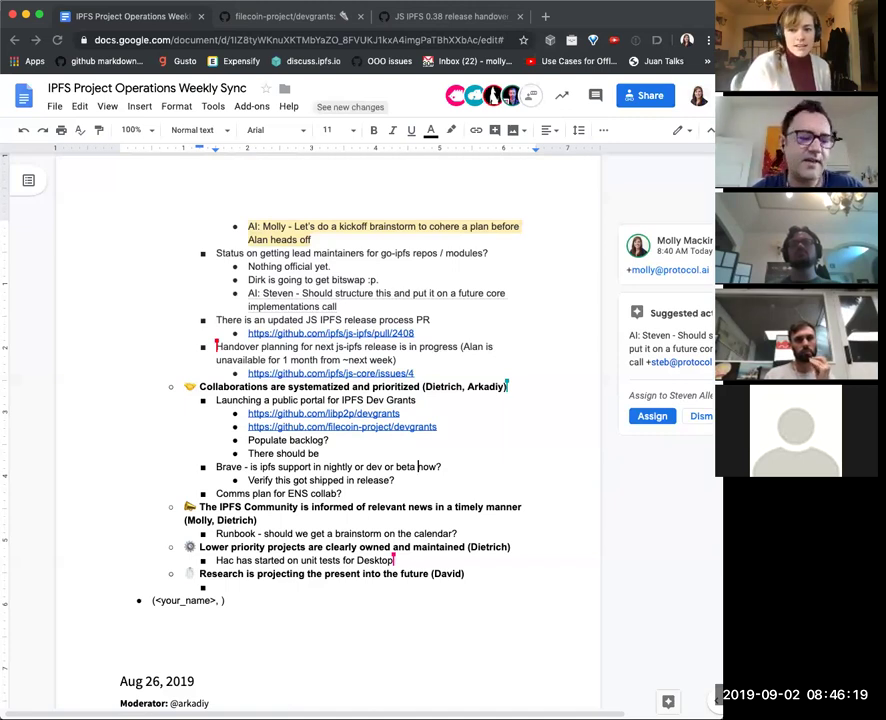
- Extend the end of the Brave release verification sub-bullet so it reads "Verify this got shipped in release?!?! Exciting!"
left_click(400, 480)
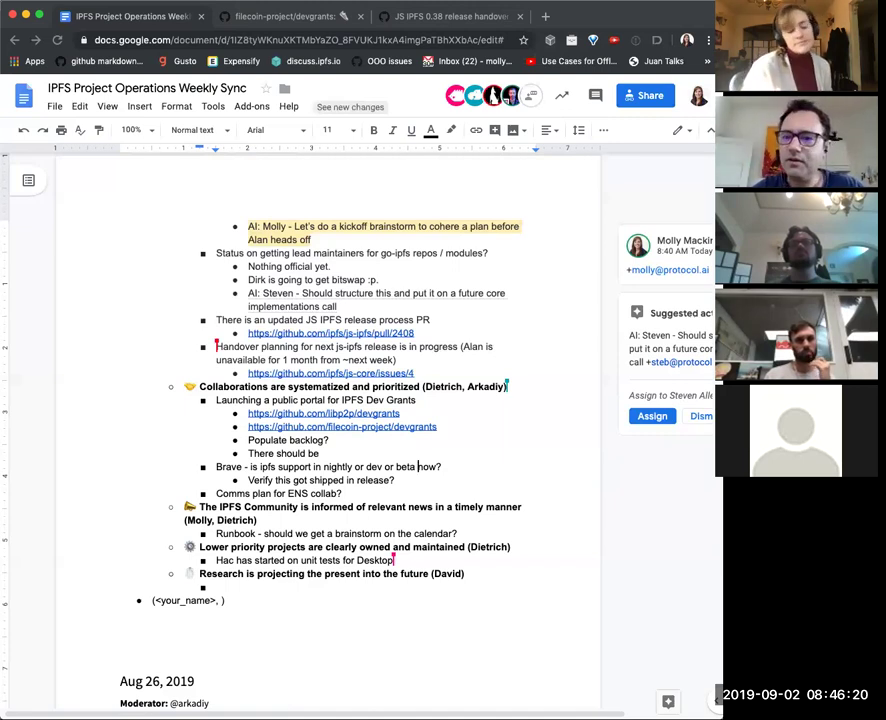
left_click(431, 487)
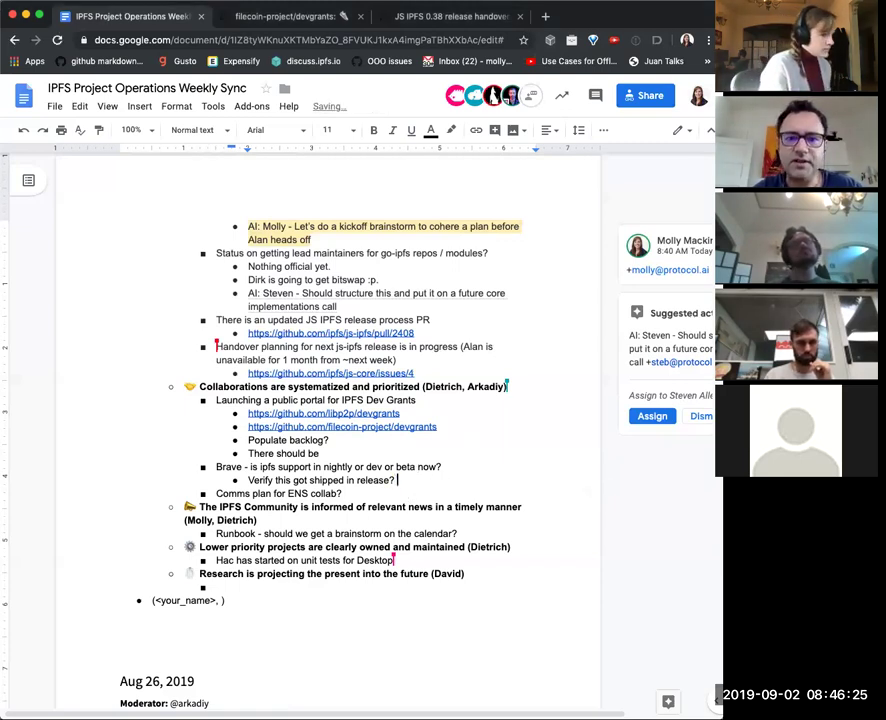
type("!?!")
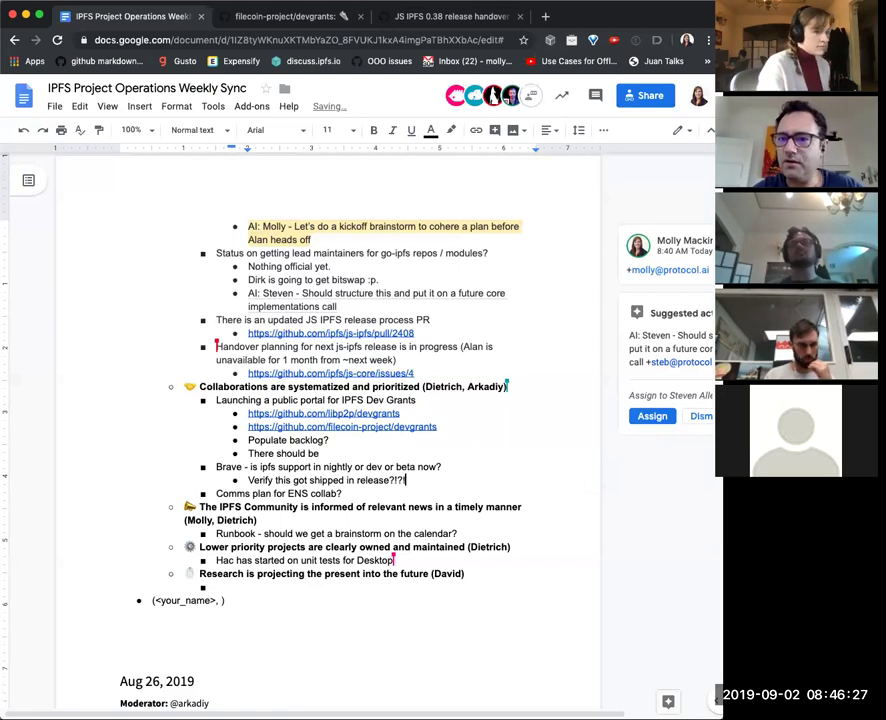
type(" Exciting!")
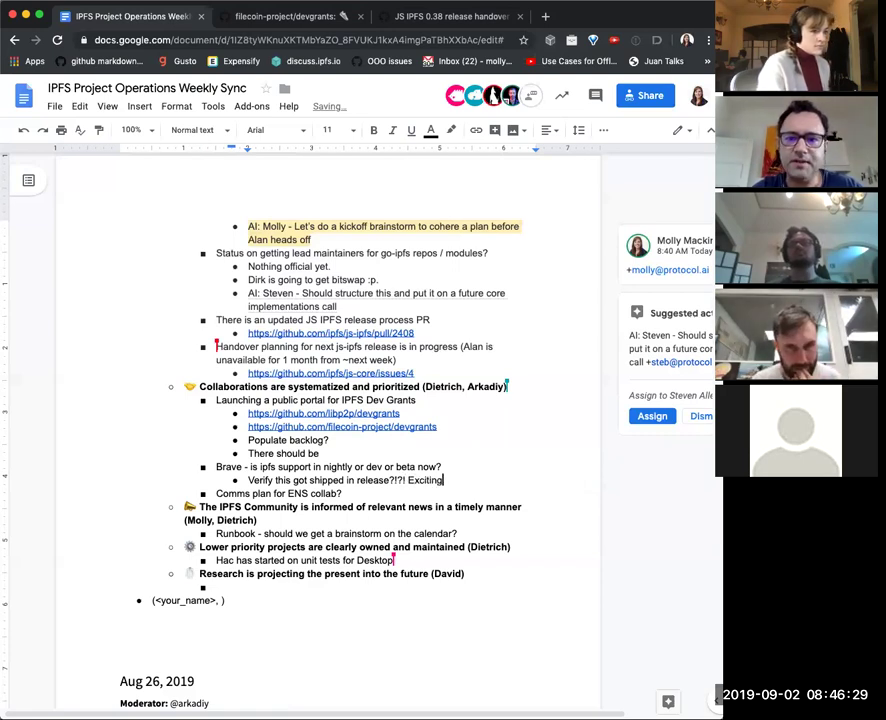
- Add a sub-bullet reading "Scheduling an onsite" below the release verification note under the Brave item
key("Return")
type("Schedu")
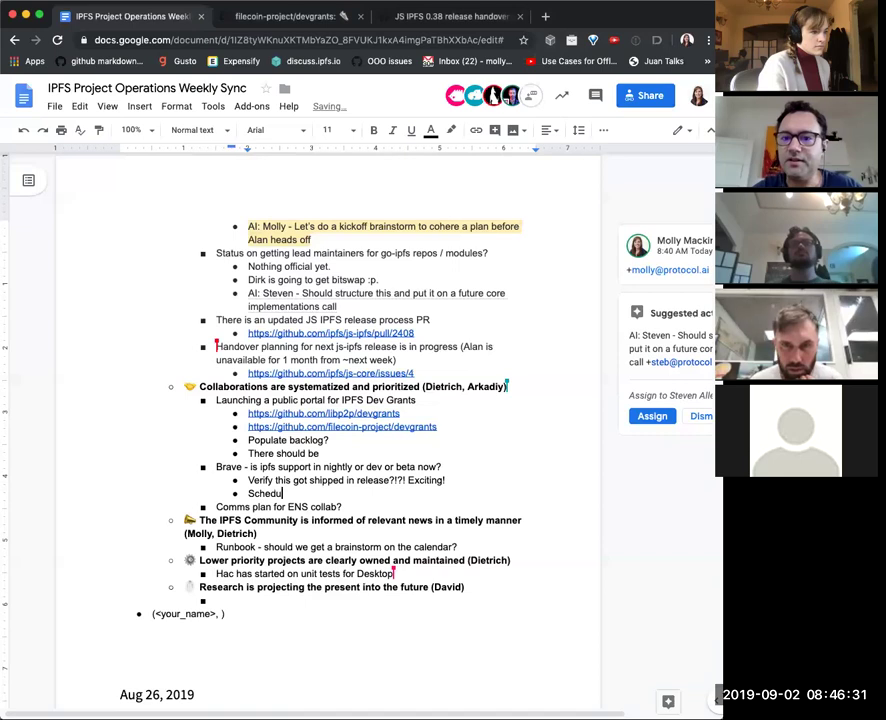
type("ling an onsite")
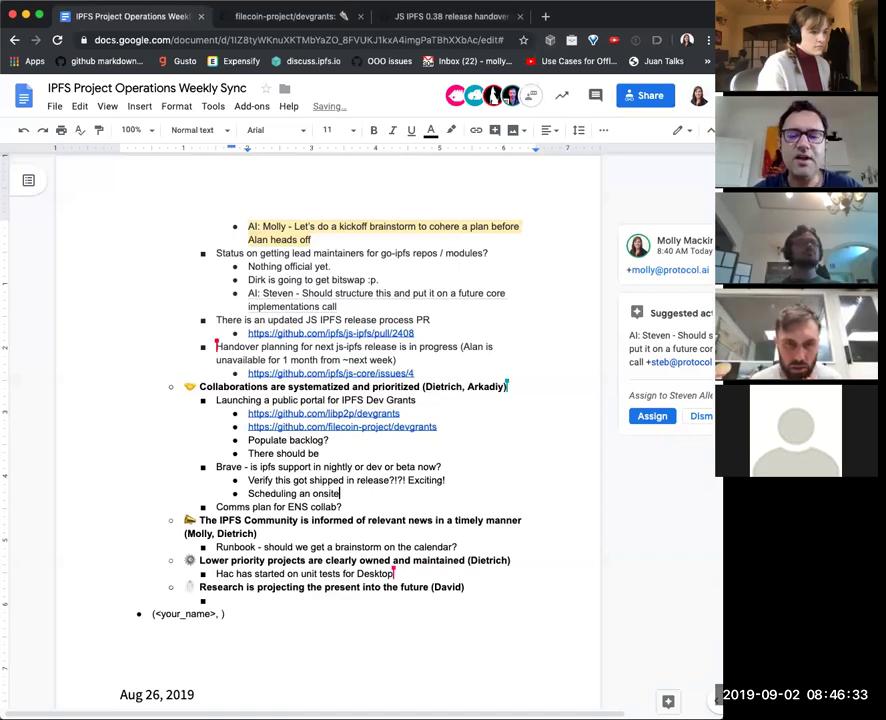
- Add another Brave sub-bullet reading "Plan is to spin up a blog post and start actively messaging & measuring uptake"
key("Return")
type("Plan ")
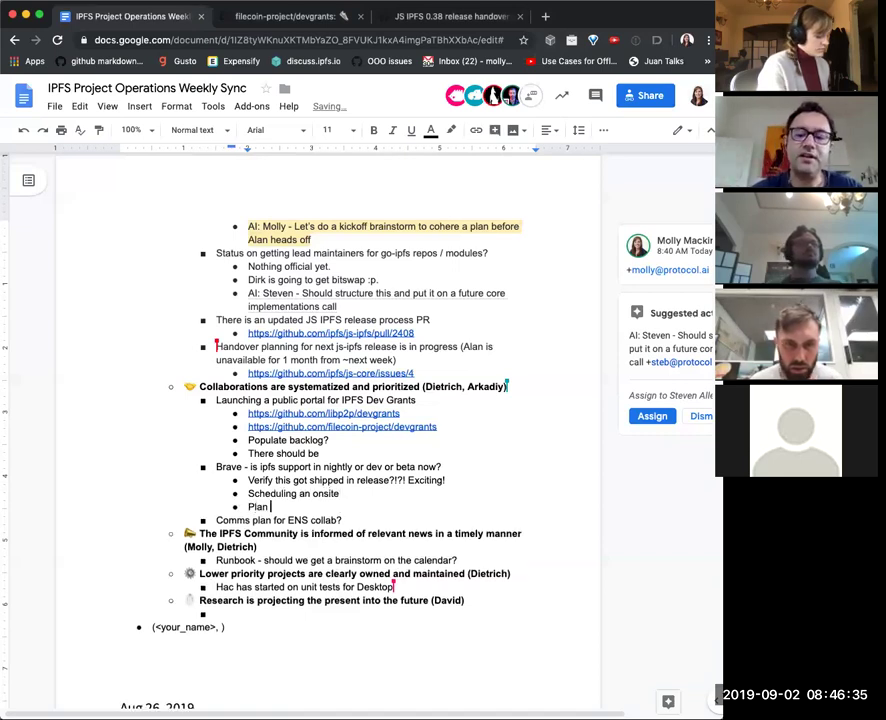
type("is to")
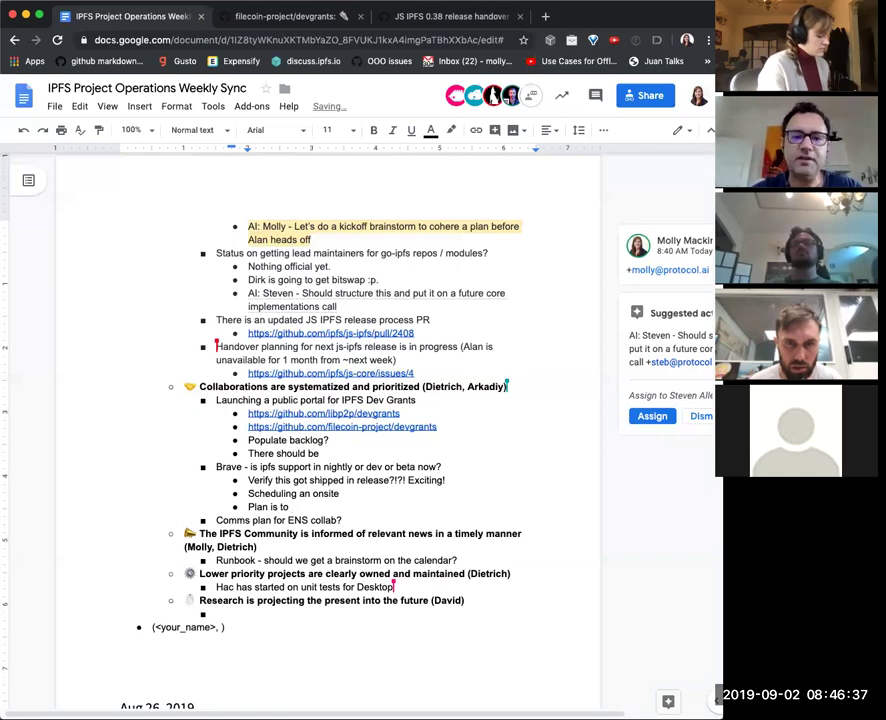
type(" spin up a bl")
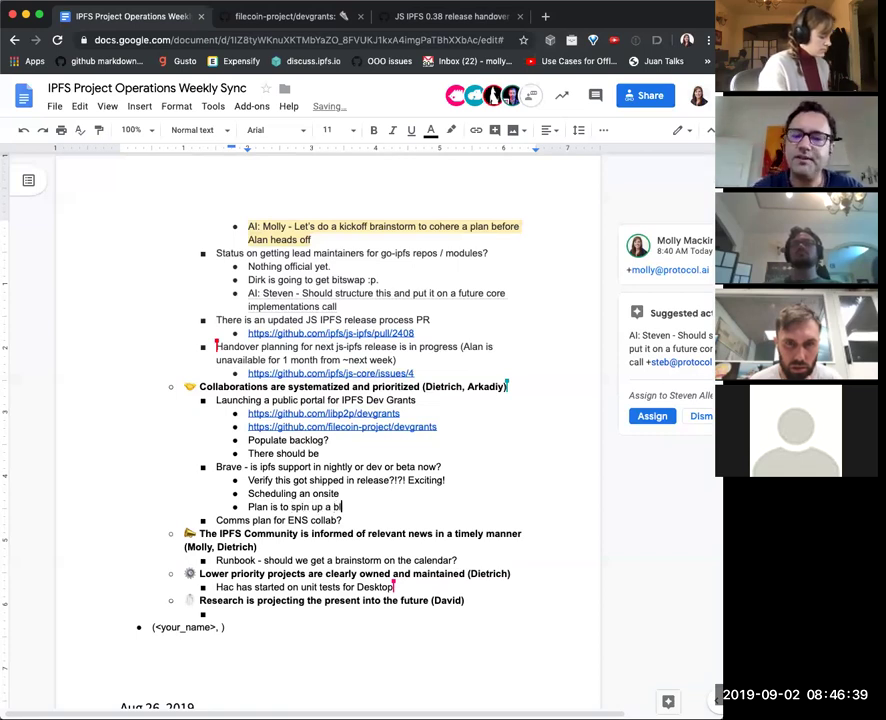
type("og post and st")
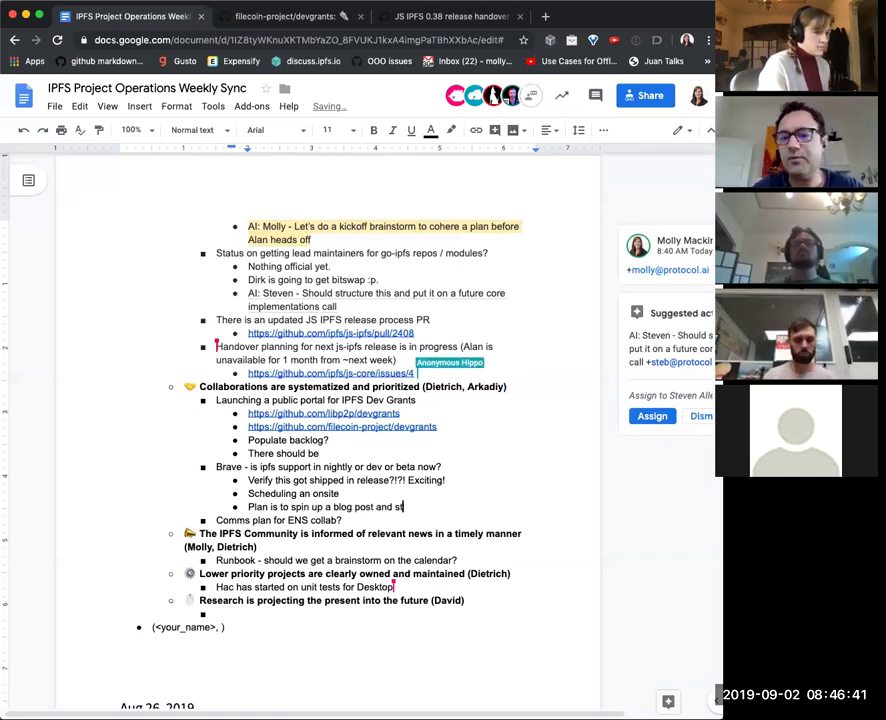
type("art actively messaging")
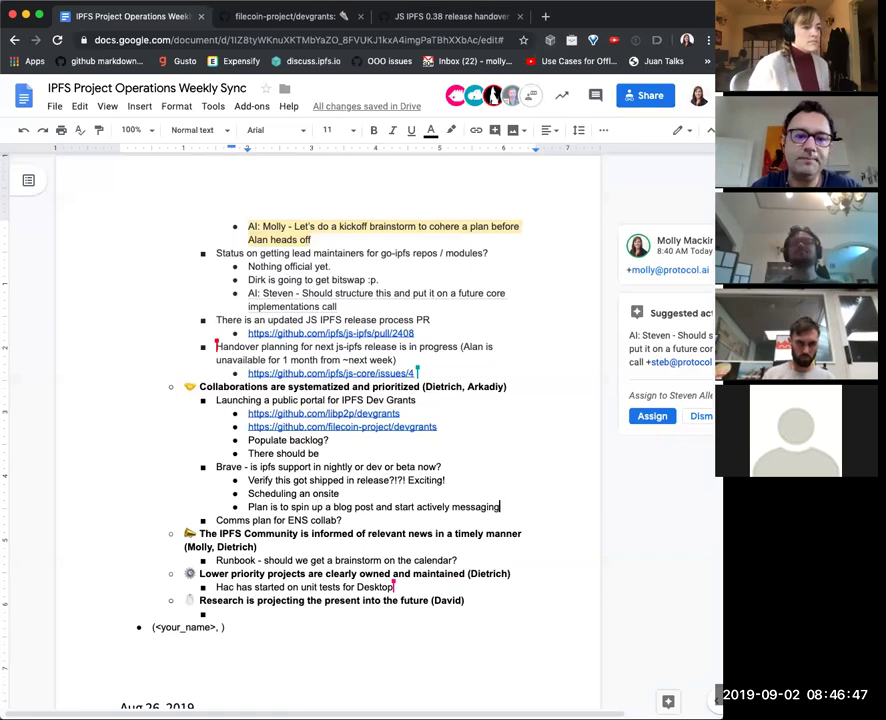
type("& ")
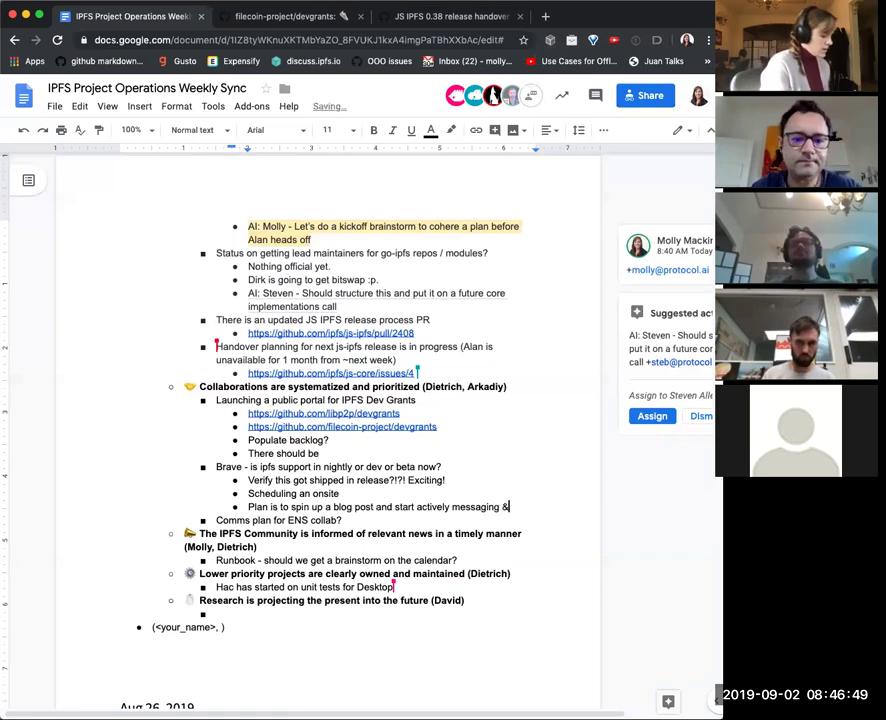
type("measuring up")
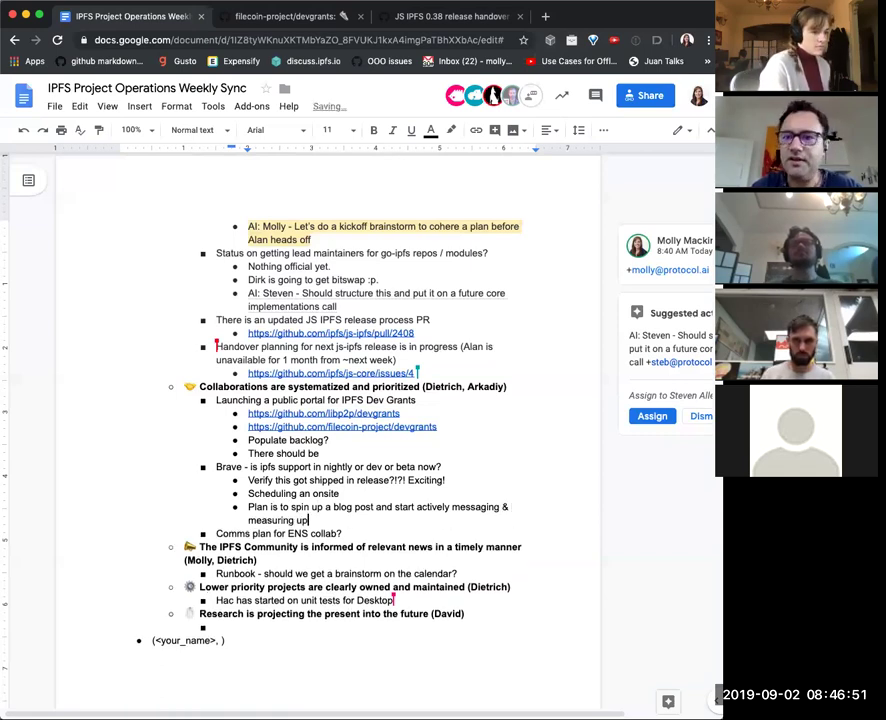
type("take")
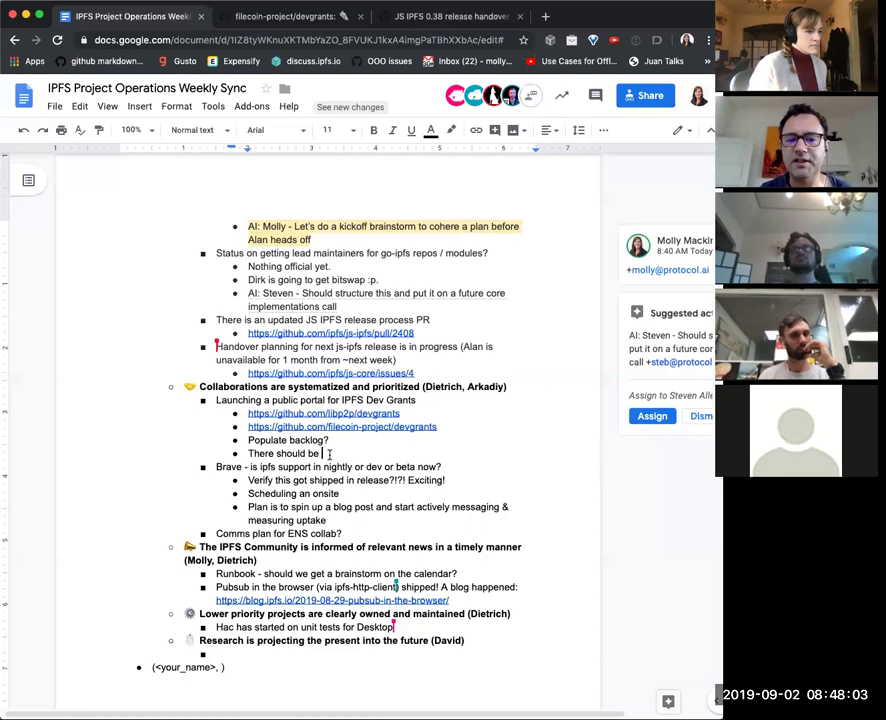
- Replace the "There should be" bullet with a note to talk to the named colleague "for what worked and didn't work for good bounties"
left_click_drag(336, 453, 224, 451)
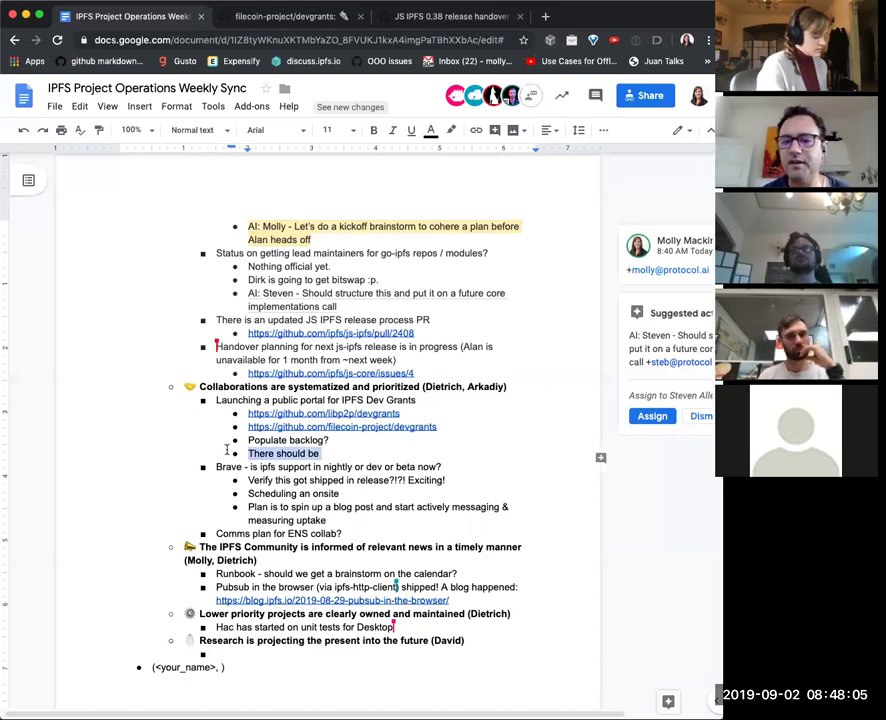
type("Talk")
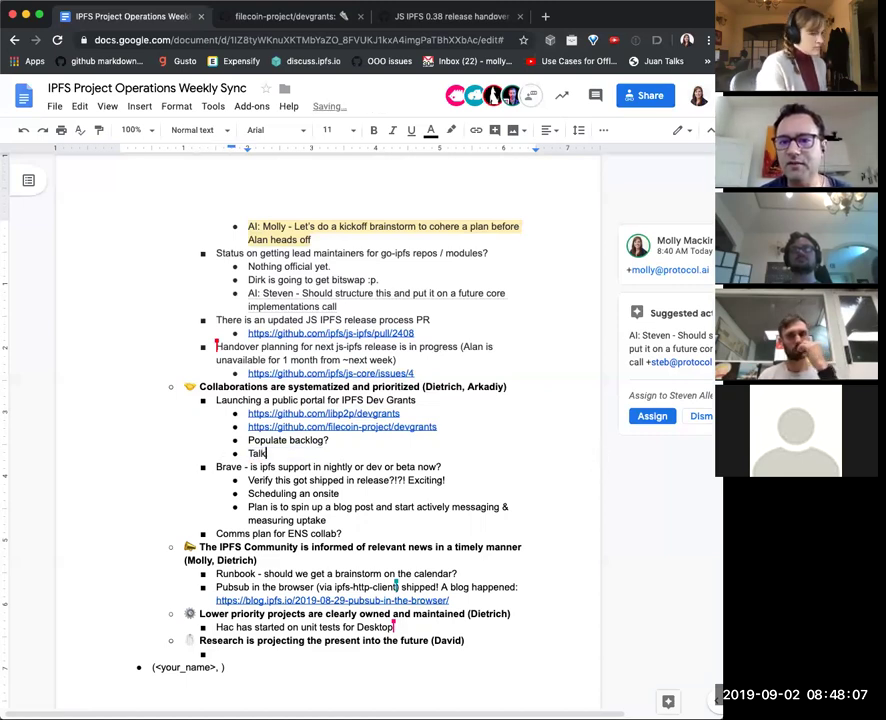
type(" to Raul for ")
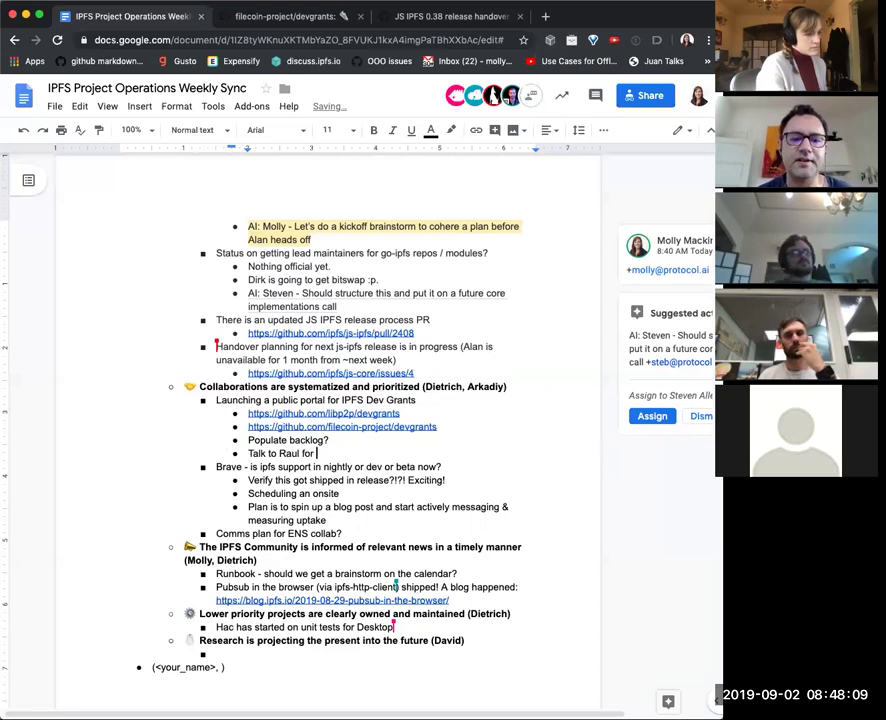
type("what worked and did")
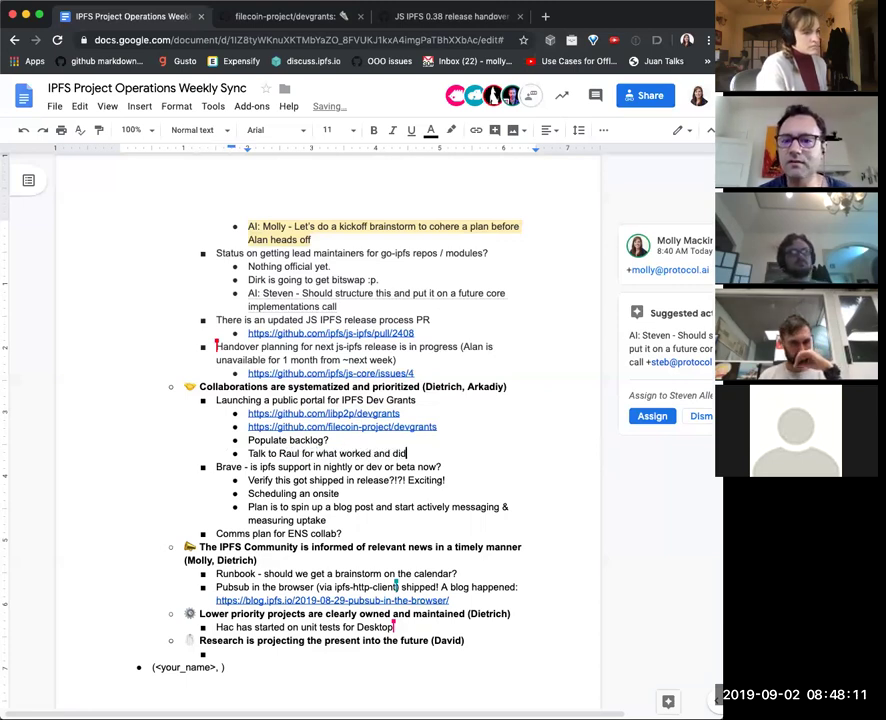
type("n't work for ")
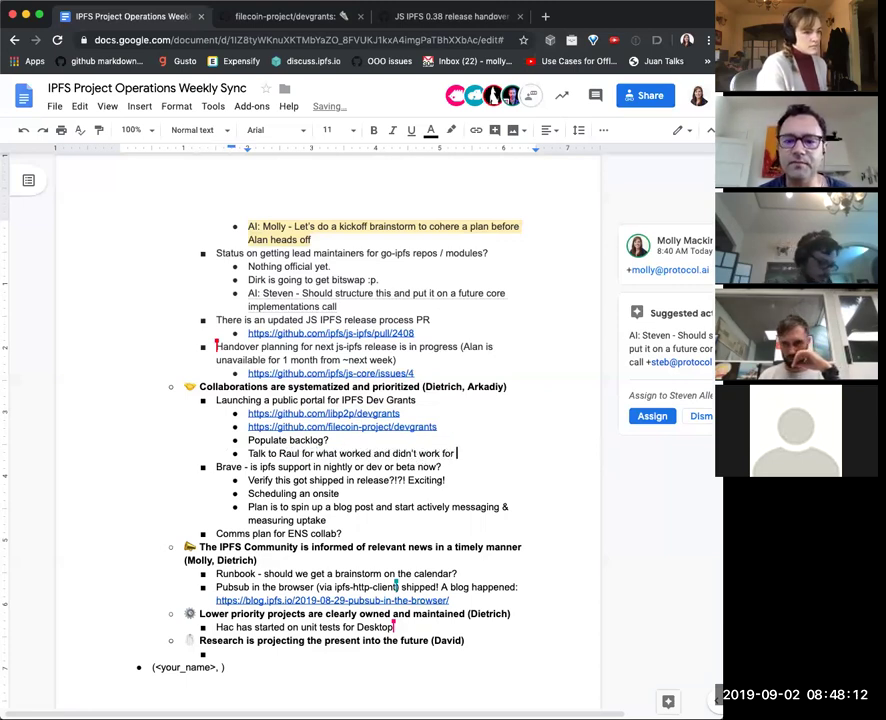
type("good bounties")
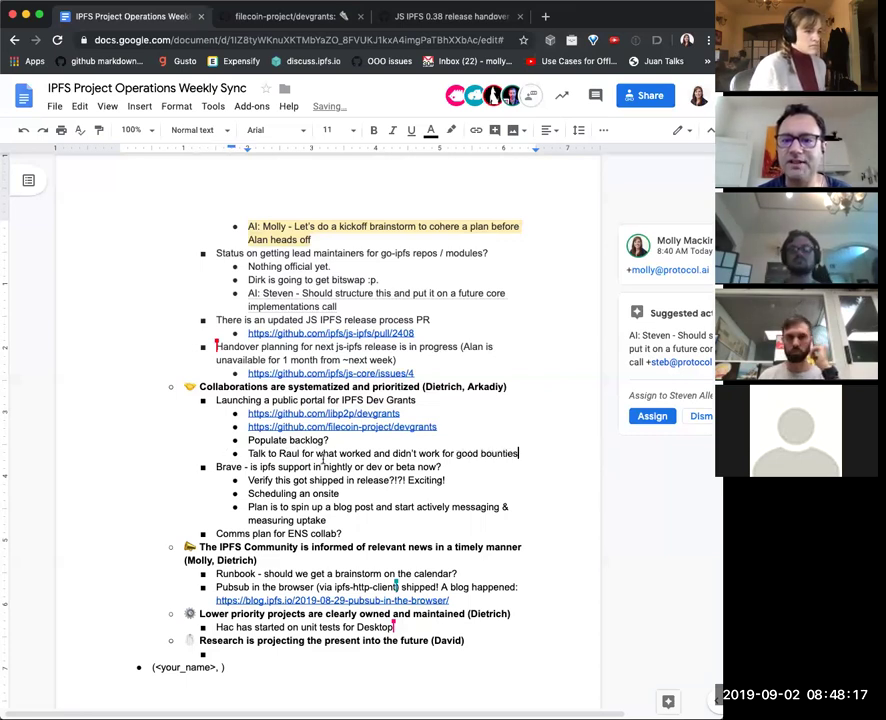
- Move the good bounties note into a nested sub-bullet directly under the libp2p/devgrants link
triple_click(327, 454)
key("ctrl+c")
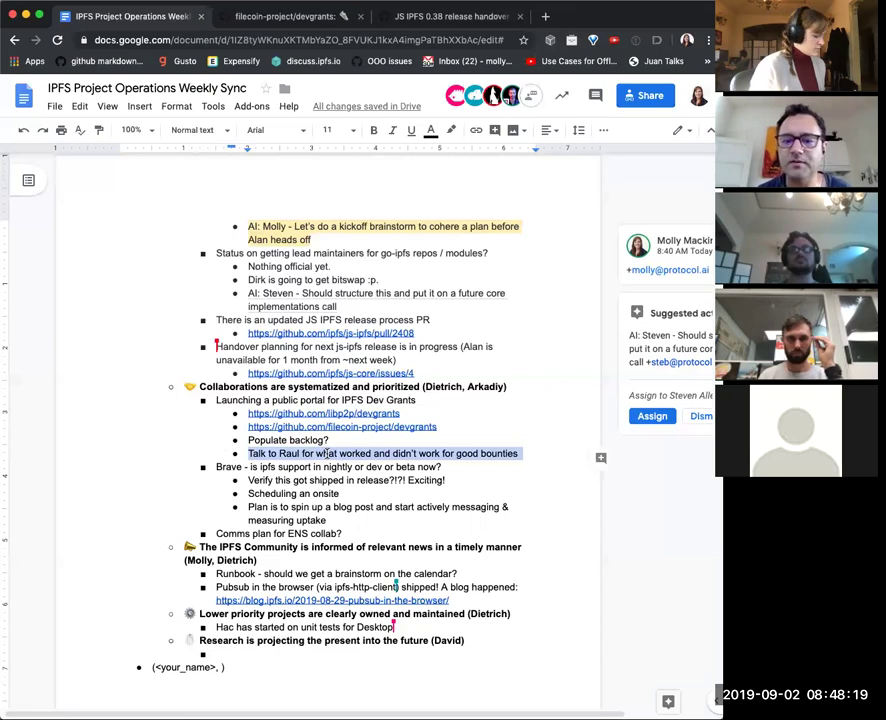
key("BackSpace")
key("shift+Tab")
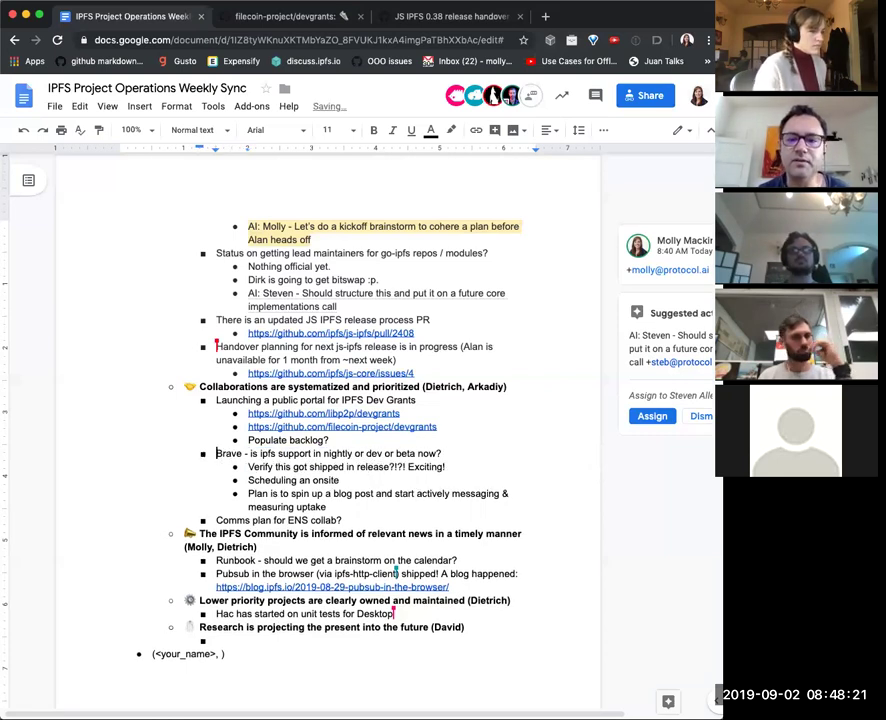
left_click(417, 413)
key("Return")
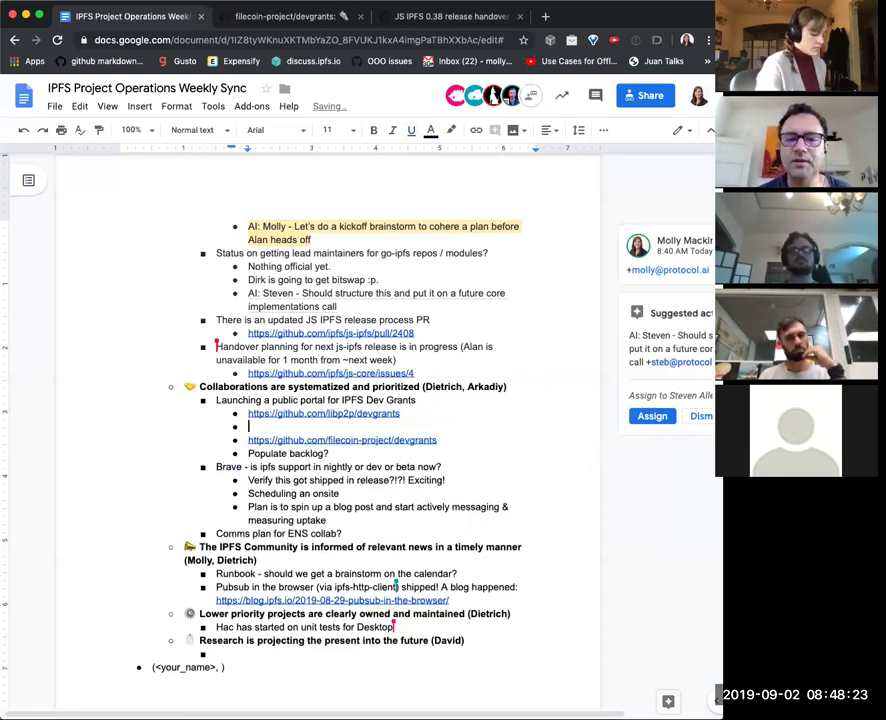
key("ctrl+v")
key("BackSpace")
key("BackSpace")
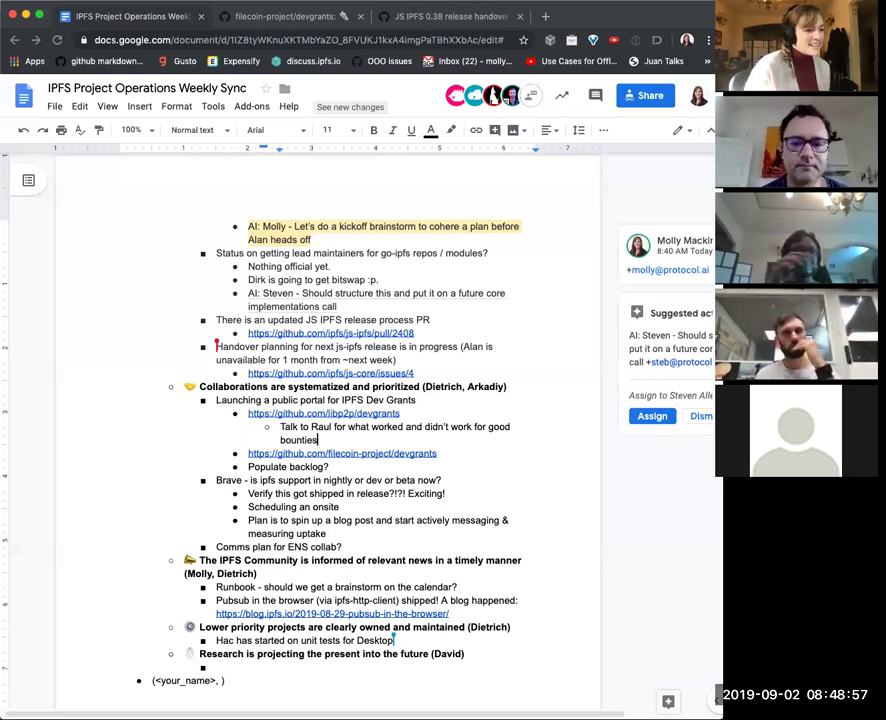
scroll(268, 541, "down", 1)
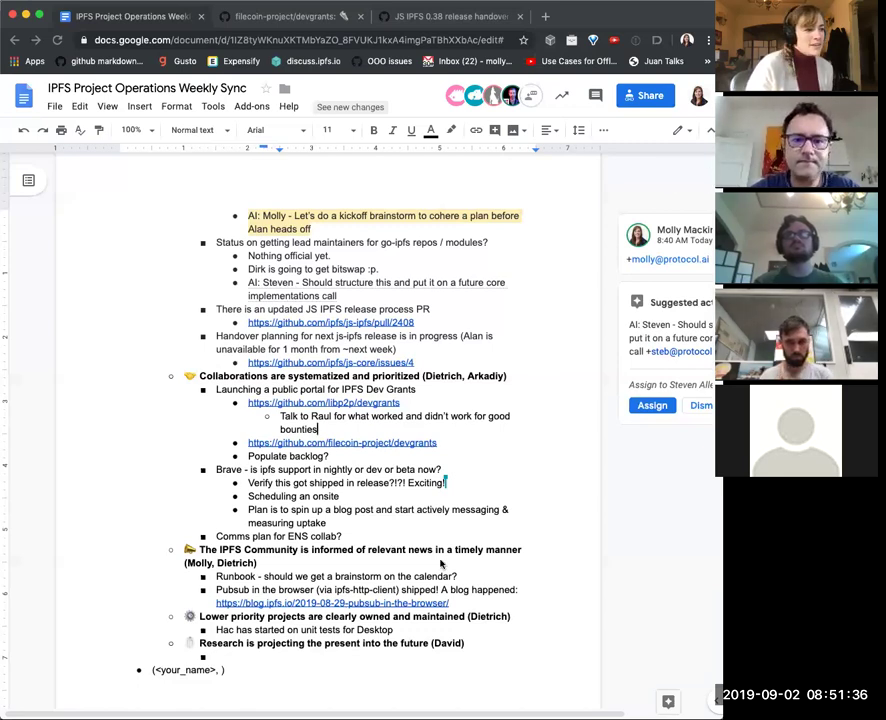
left_click(479, 574)
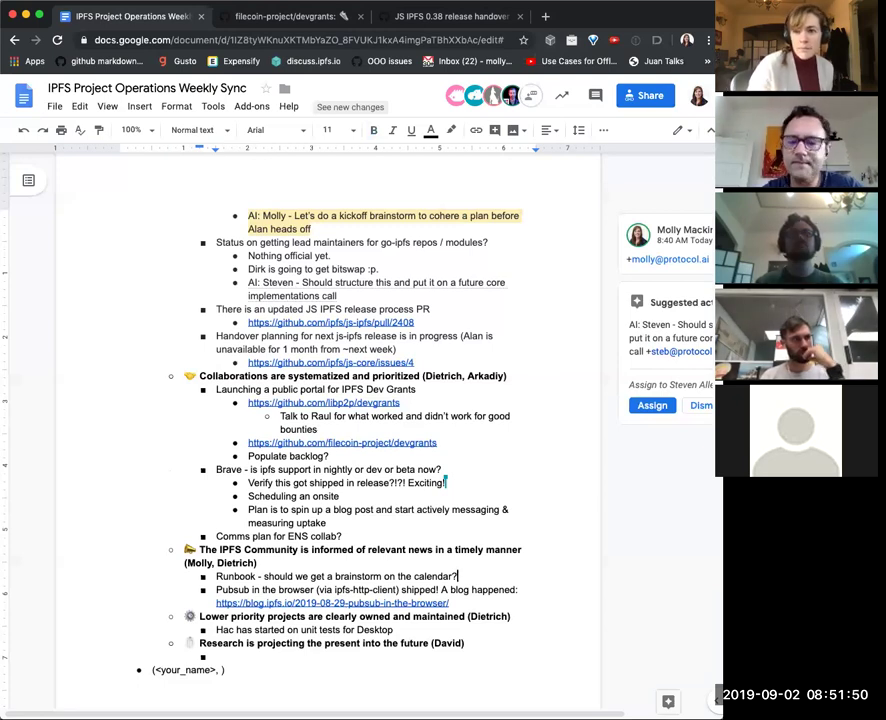
left_click(484, 570)
key("Return")
key("Tab")
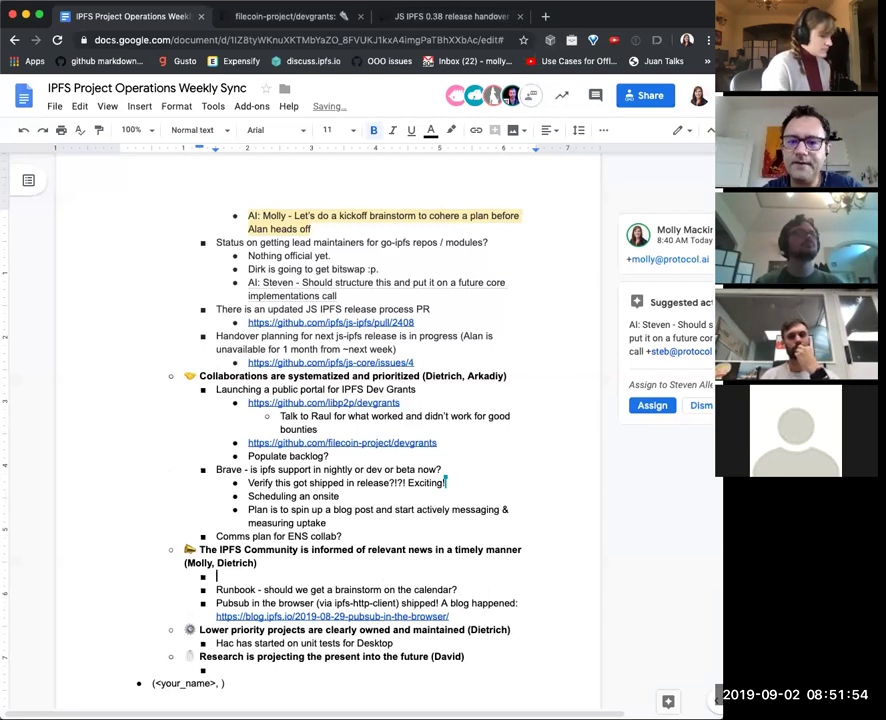
type("Wh")
key("BackSpace")
key("BackSpace")
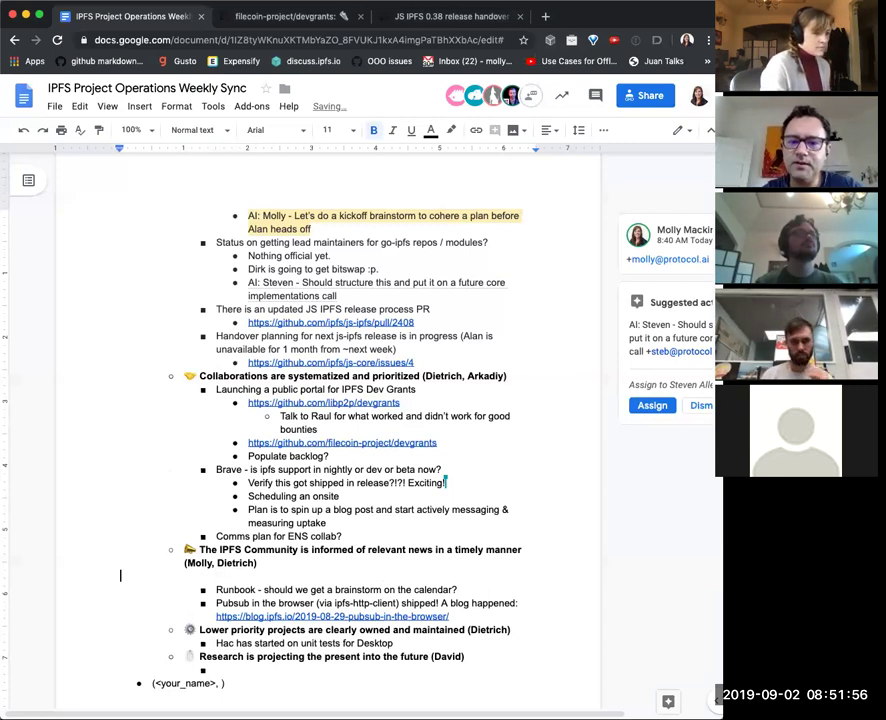
- Add a sub-bullet under the Runbook brainstorm question reading "Who would be good attendees?"
left_click(462, 577)
key("Return")
key("Tab")
type("W")
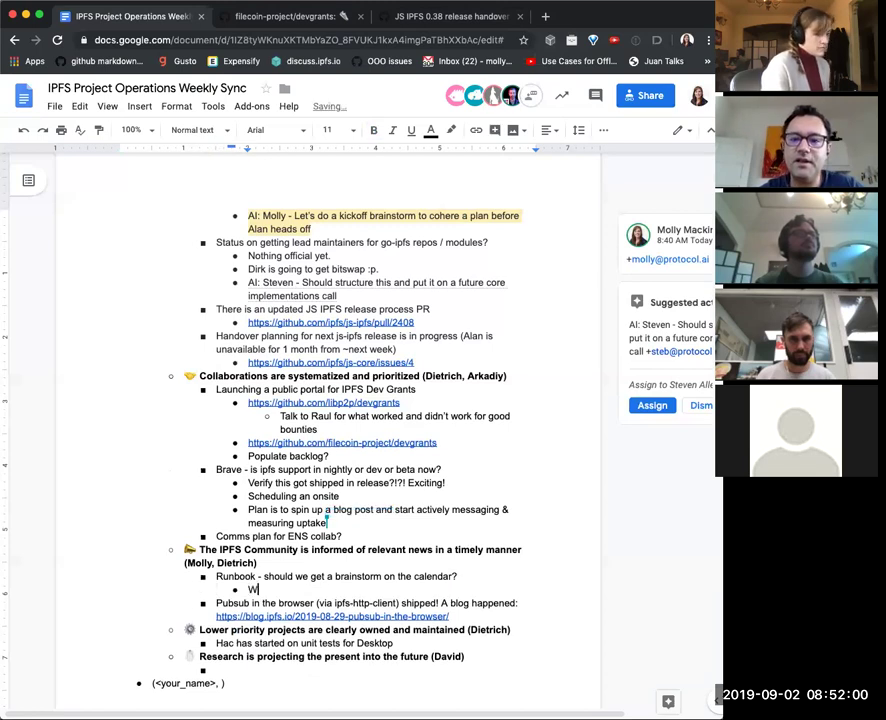
type("ho would be ")
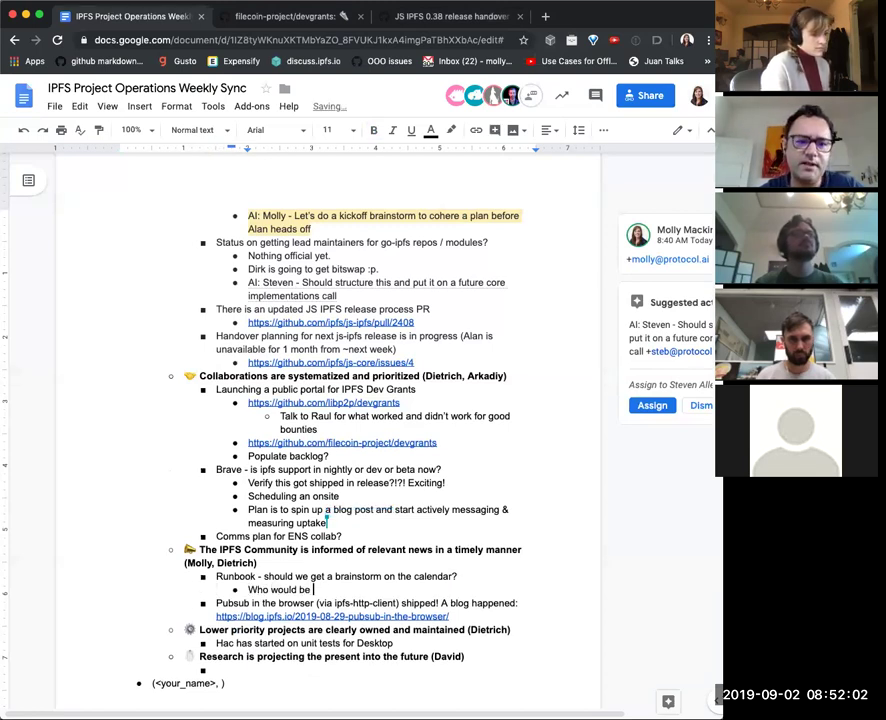
type("good attendees?")
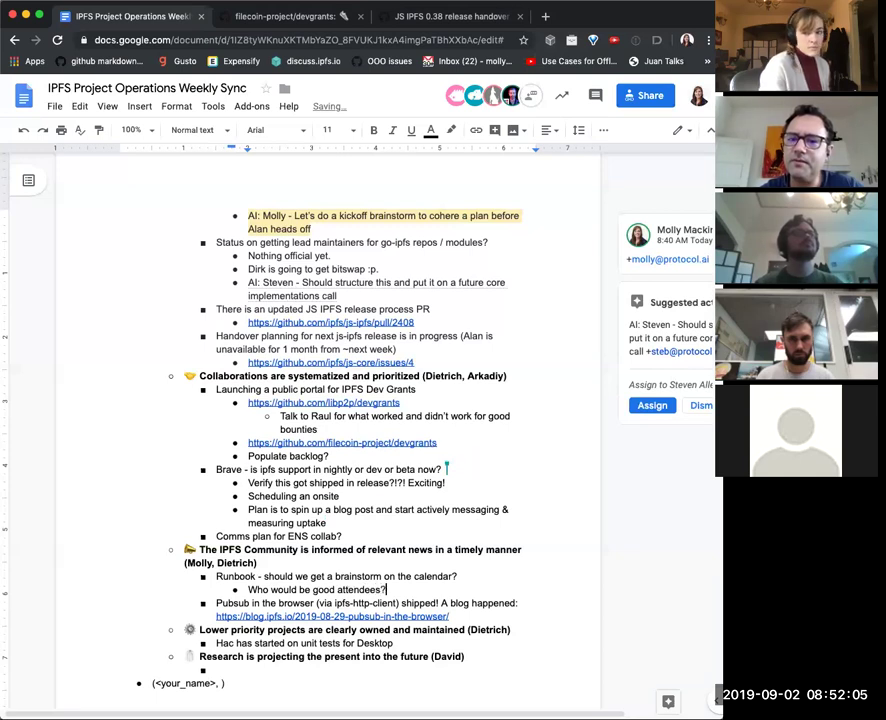
left_click_drag(446, 482, 248, 481)
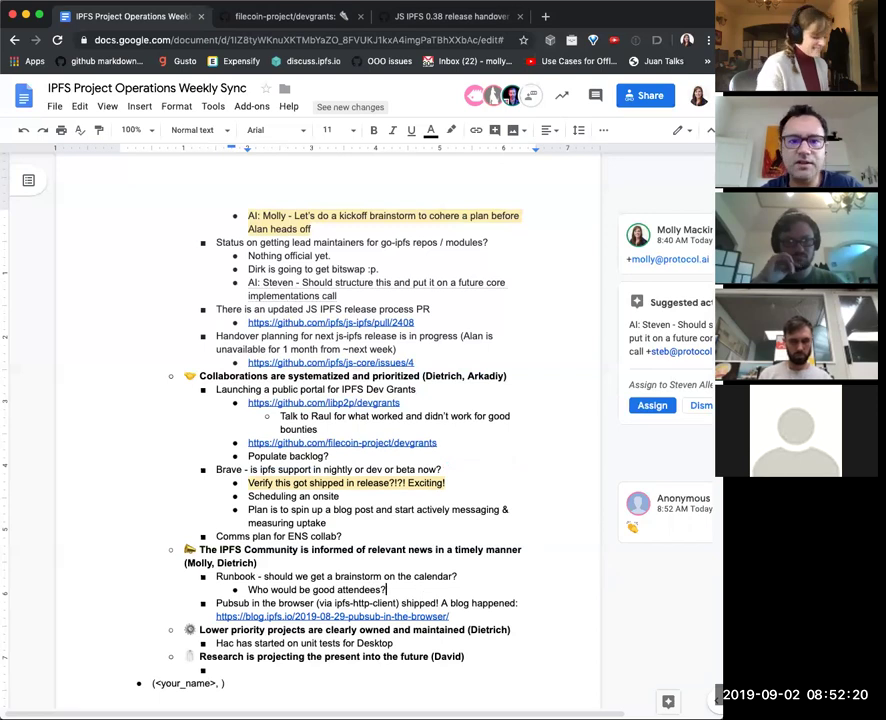
- Add an "AI:" sub-bullet below the attendees question, giving the assignee's first name and "- schedule a meeting to chat!"
key("Return")
type("AI: ")
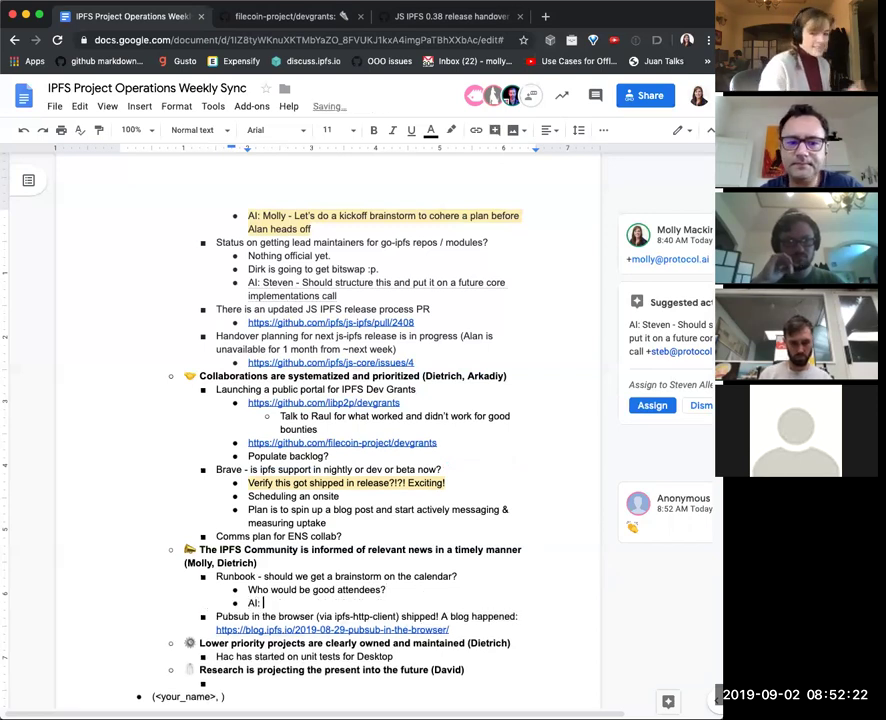
type("Die")
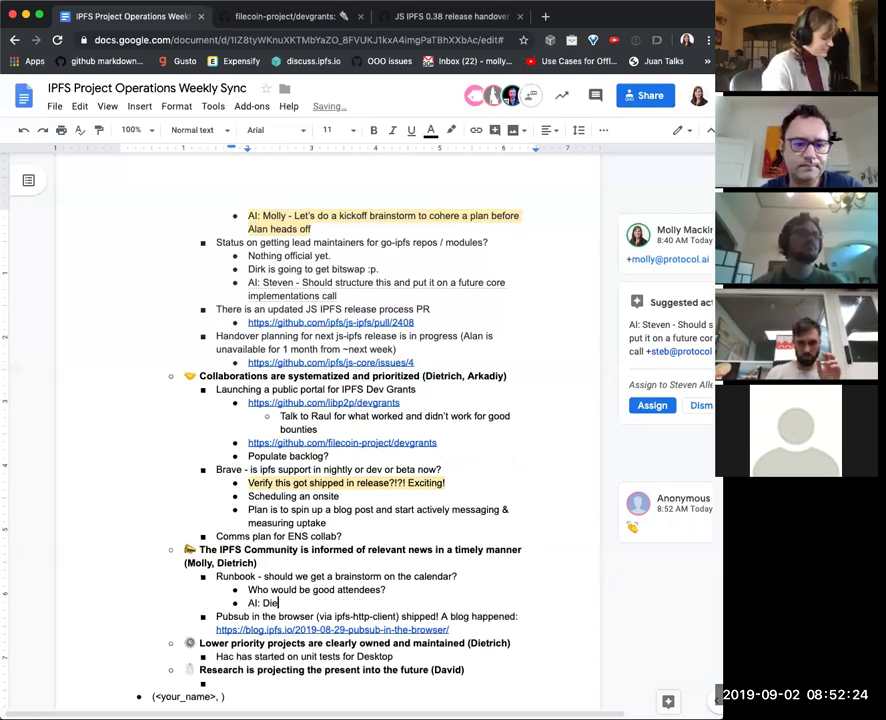
type("trich - schedul")
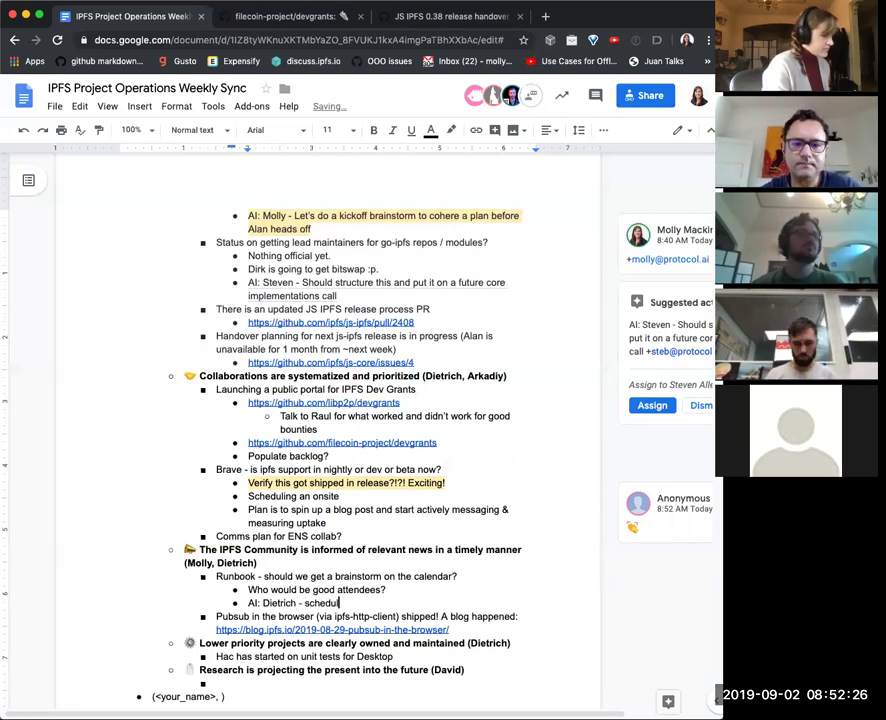
type("e a meeting to chat")
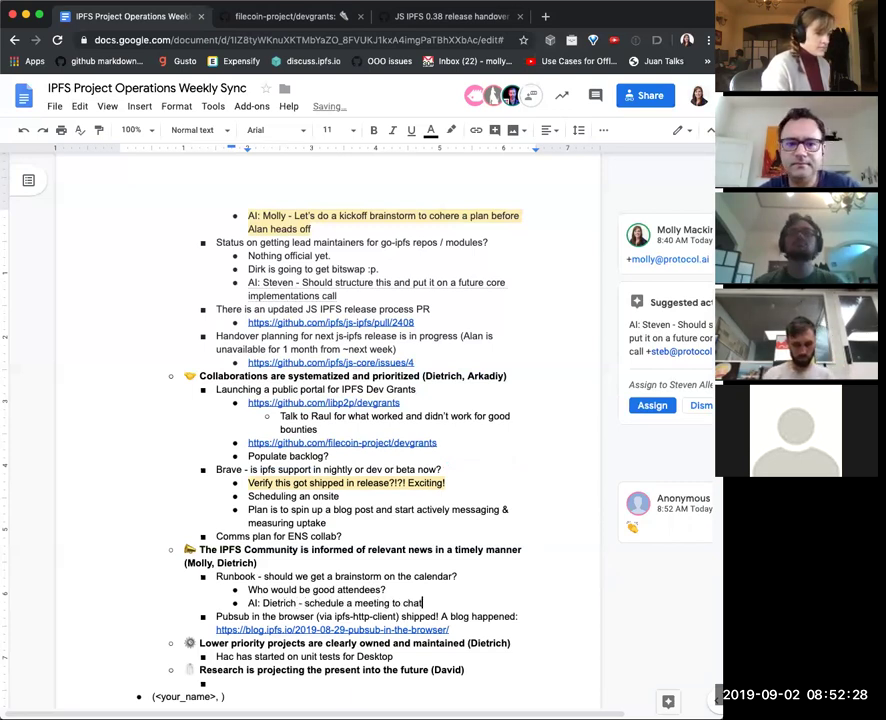
type("!")
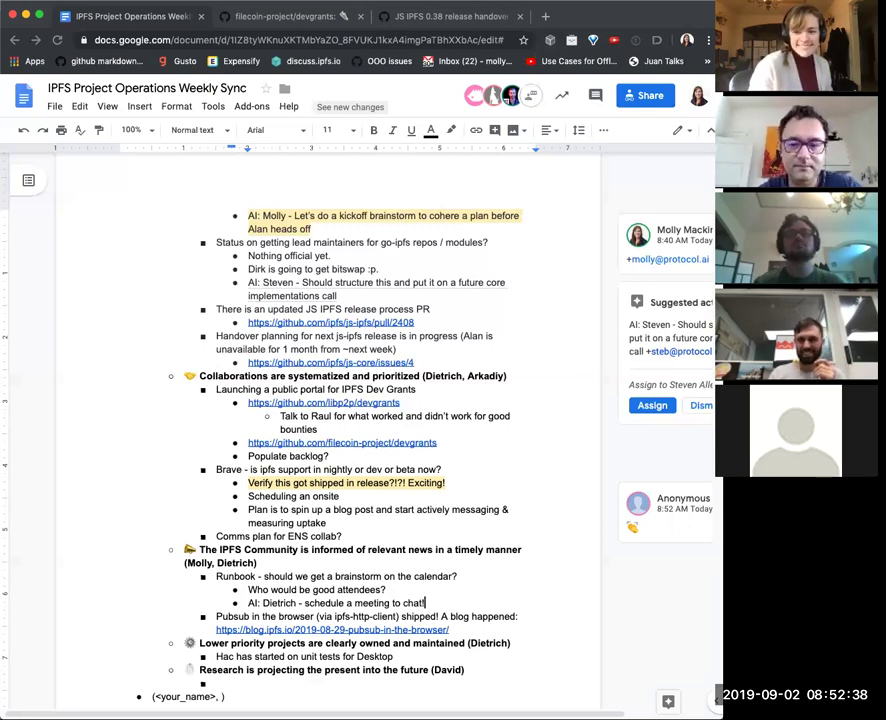
- Add a sub-bullet under the Pubsub in the browser blog link reading "Is there any way to measure adoption?"
scroll(463, 645, "down", 1)
left_click(463, 643)
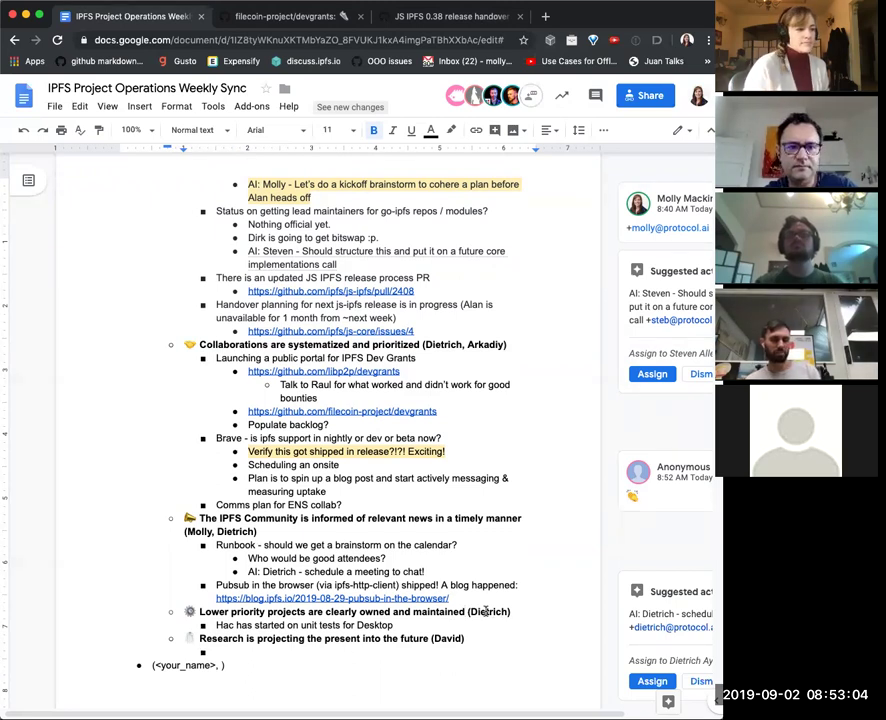
left_click(464, 598)
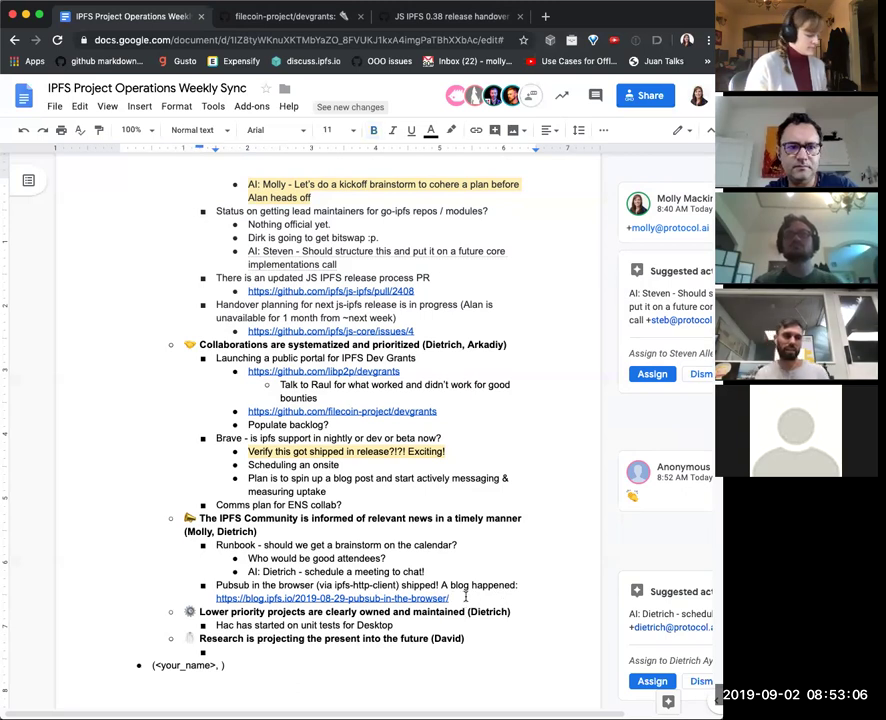
key("Return")
type("Is ")
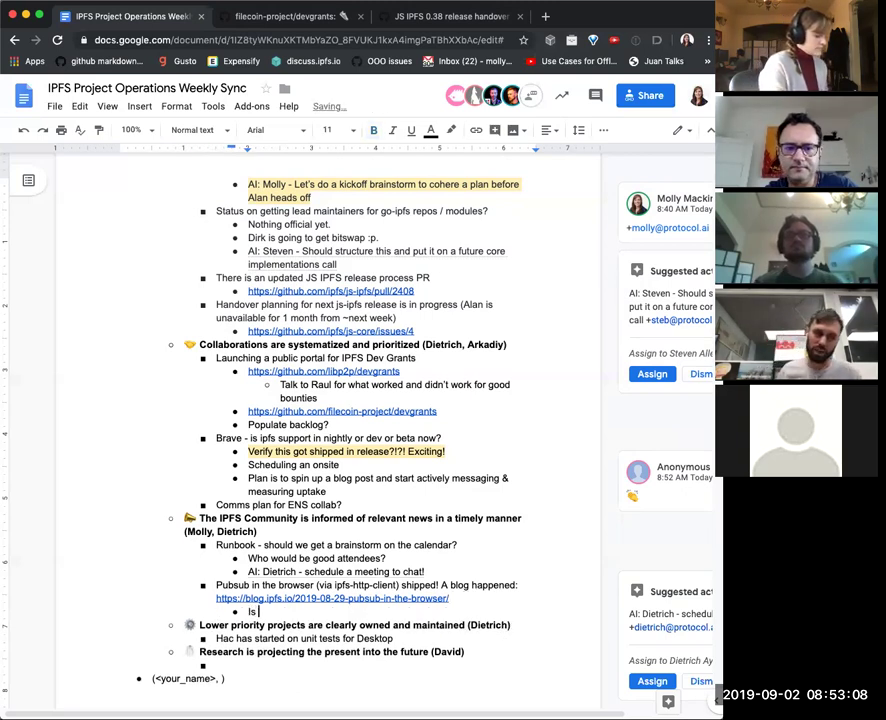
type("there any way")
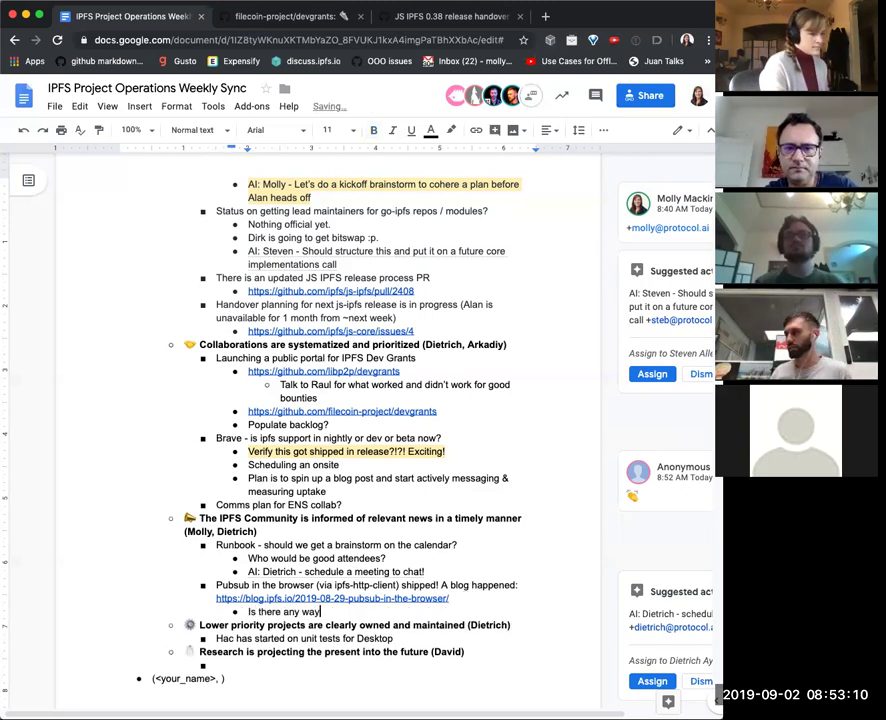
type(" to measure ")
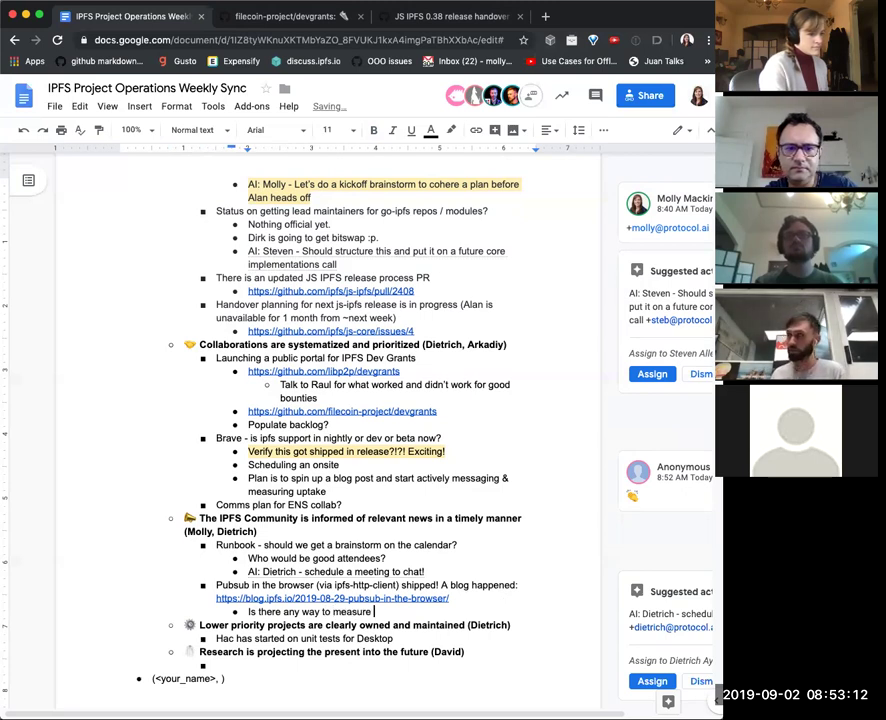
type("adoption?")
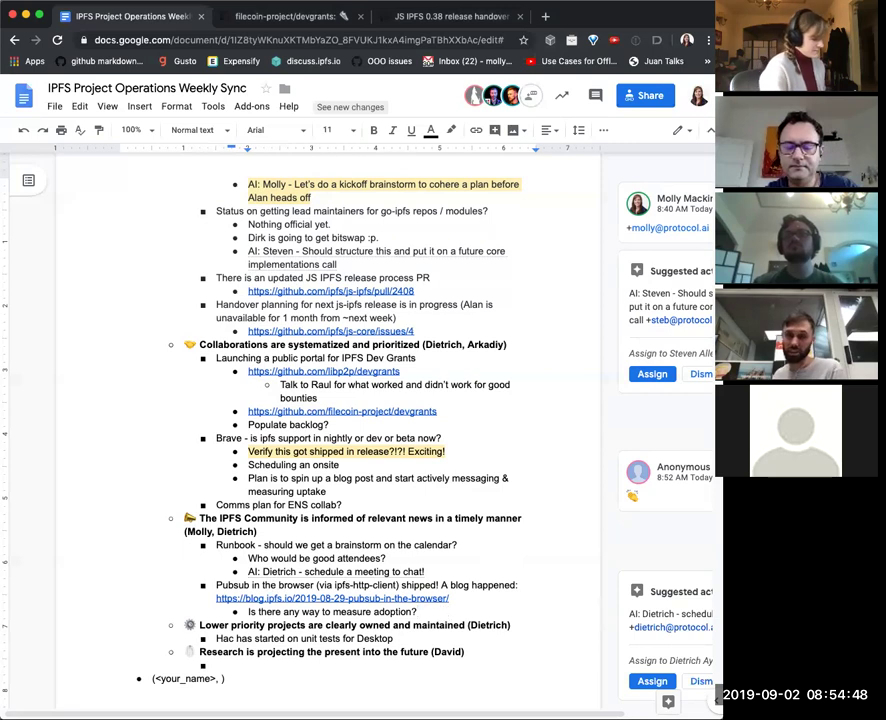
- Extend the adoption question with "- any uptick in http-client usage"
type("- ")
type("any")
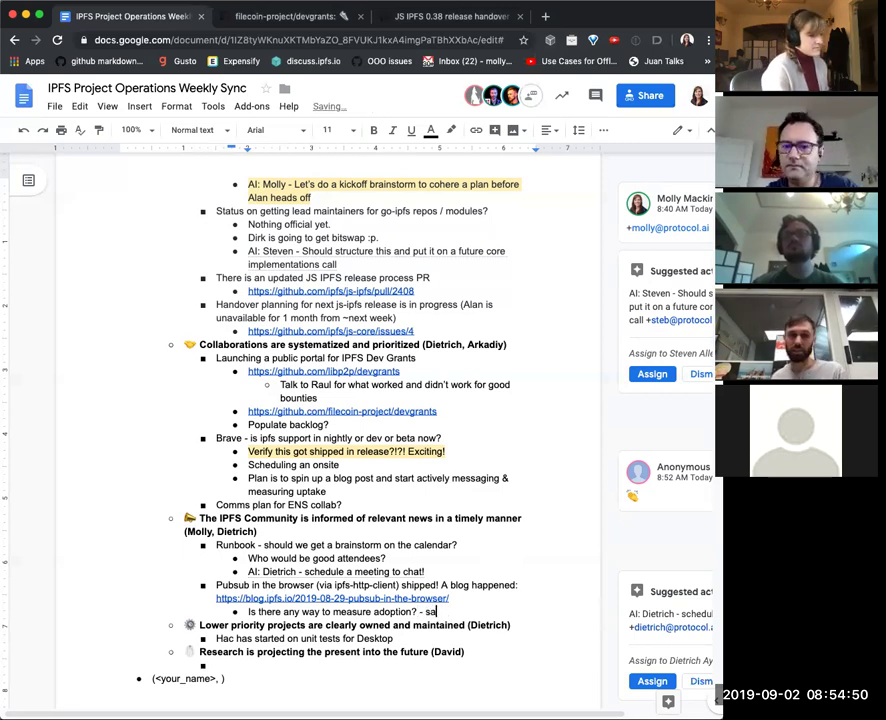
type(" upt")
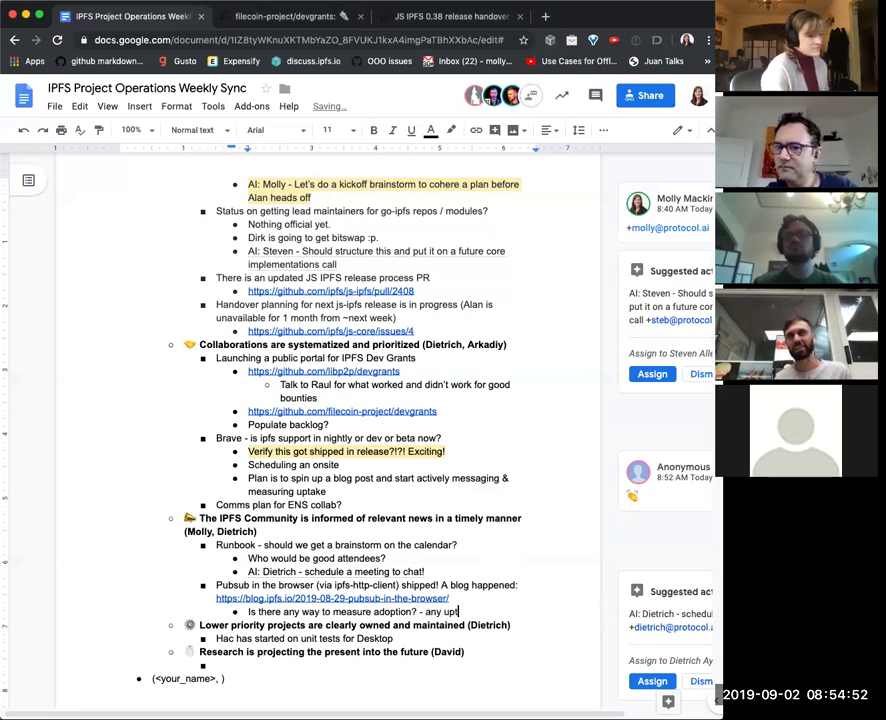
type("ick in http")
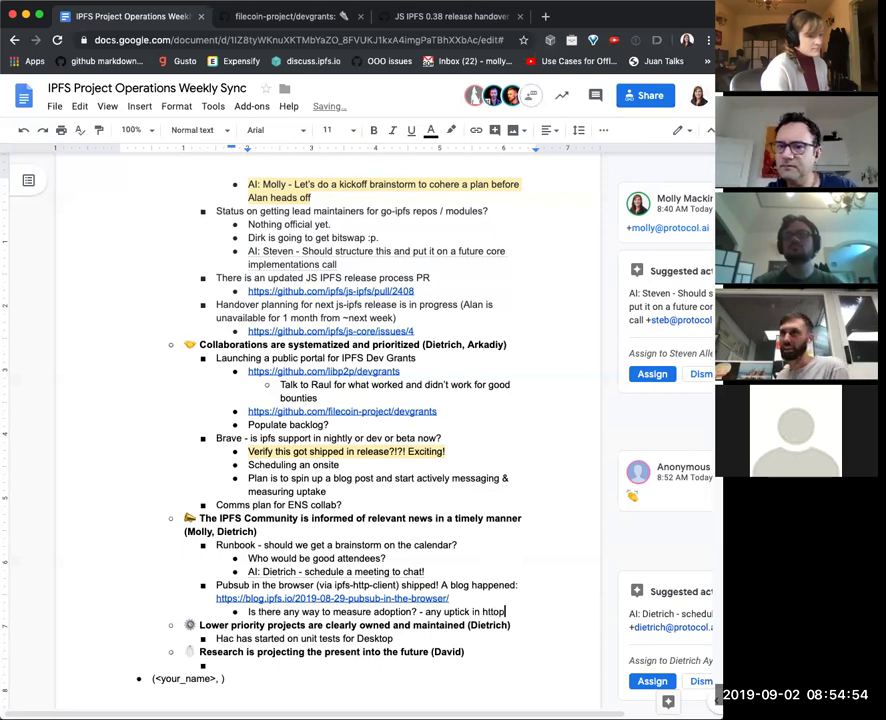
type("-client usage")
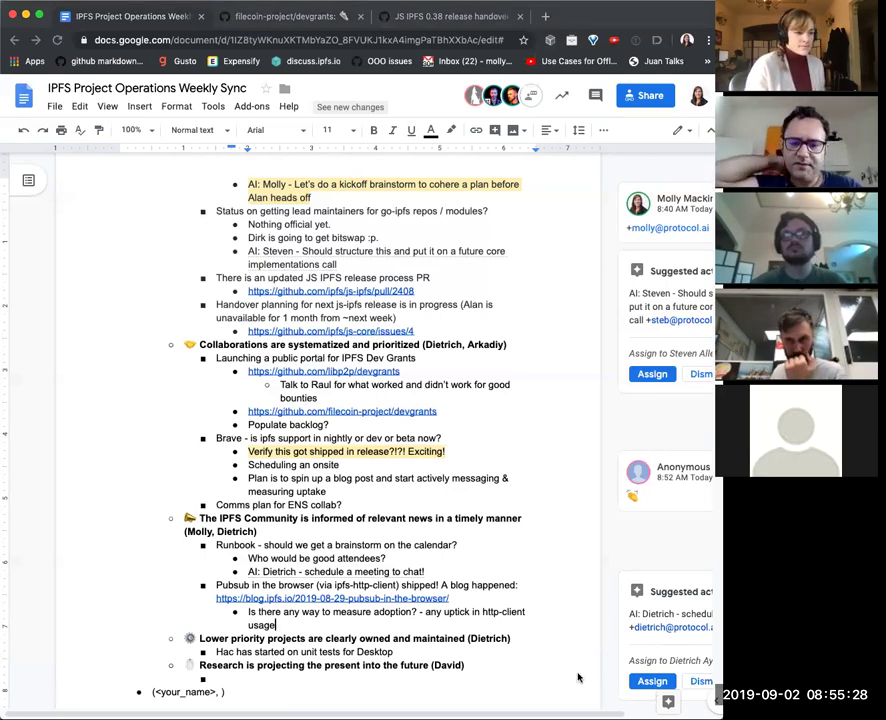
- Review the notes and action items recorded under the objectives, from the lead maintainers status down to the Research objective
scroll(547, 656, "down", 1)
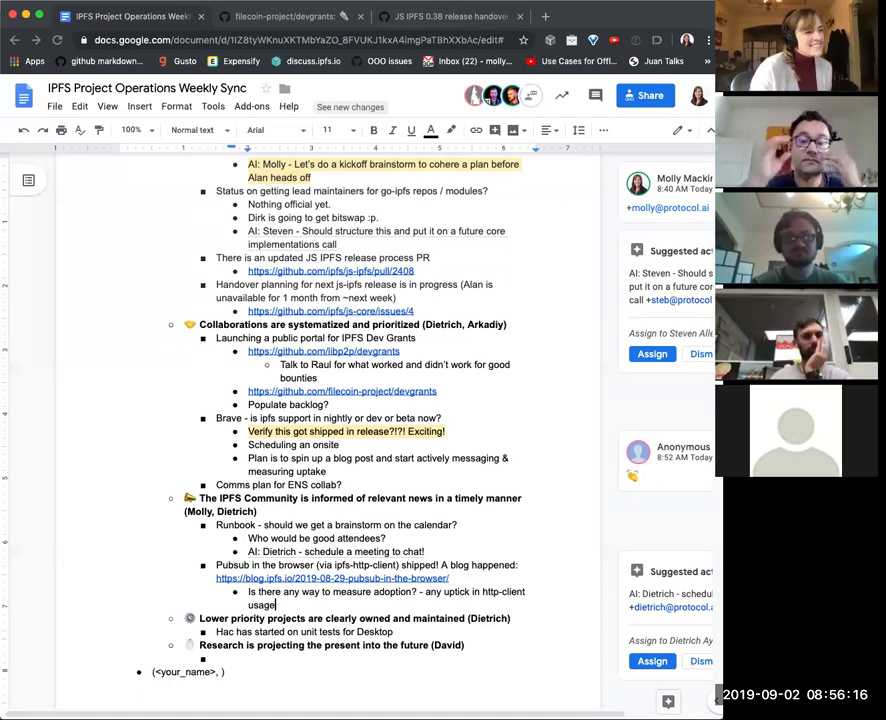
scroll(305, 368, "down", 1)
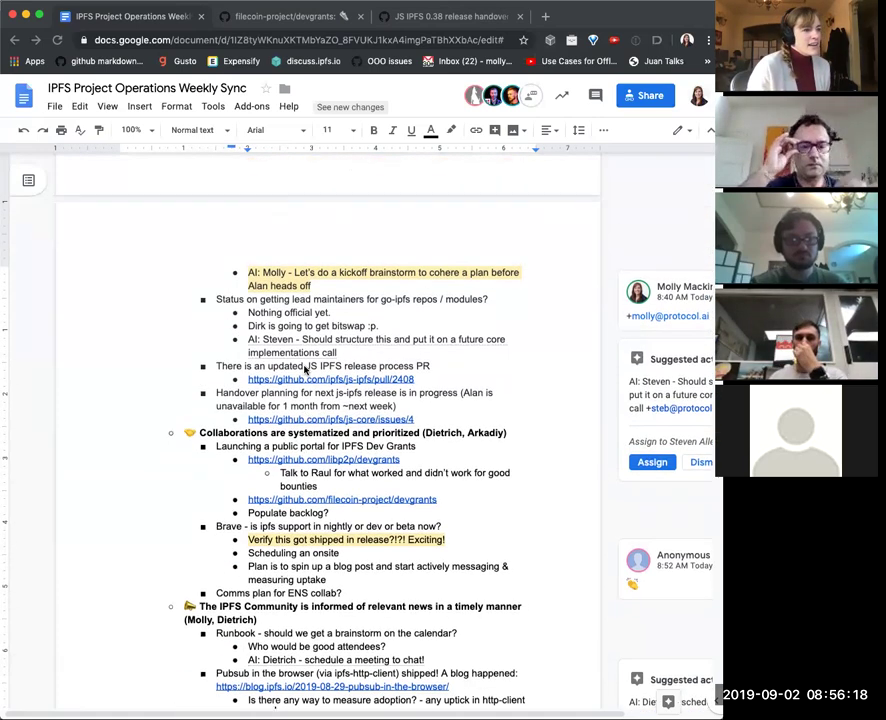
scroll(306, 380, "up", 1)
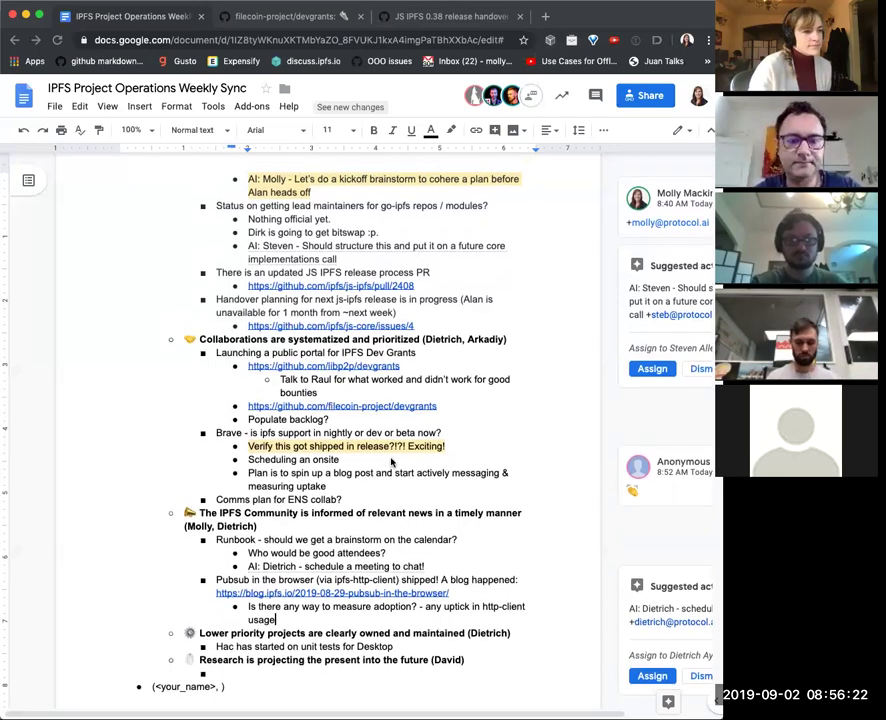
scroll(410, 497, "up", 2)
scroll(405, 495, "up", 4)
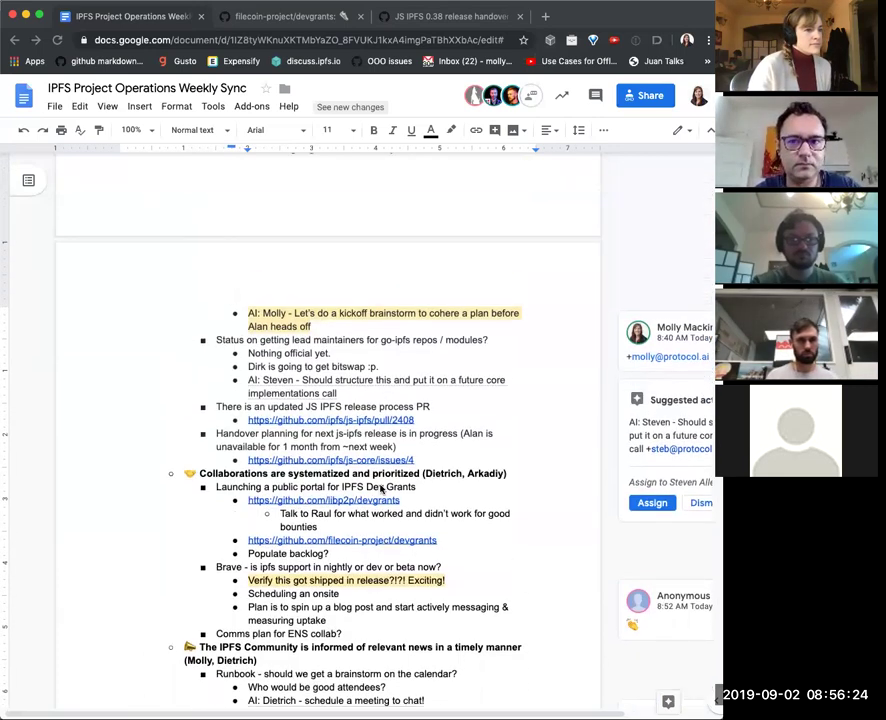
scroll(380, 488, "up", 2)
scroll(380, 488, "down", 10)
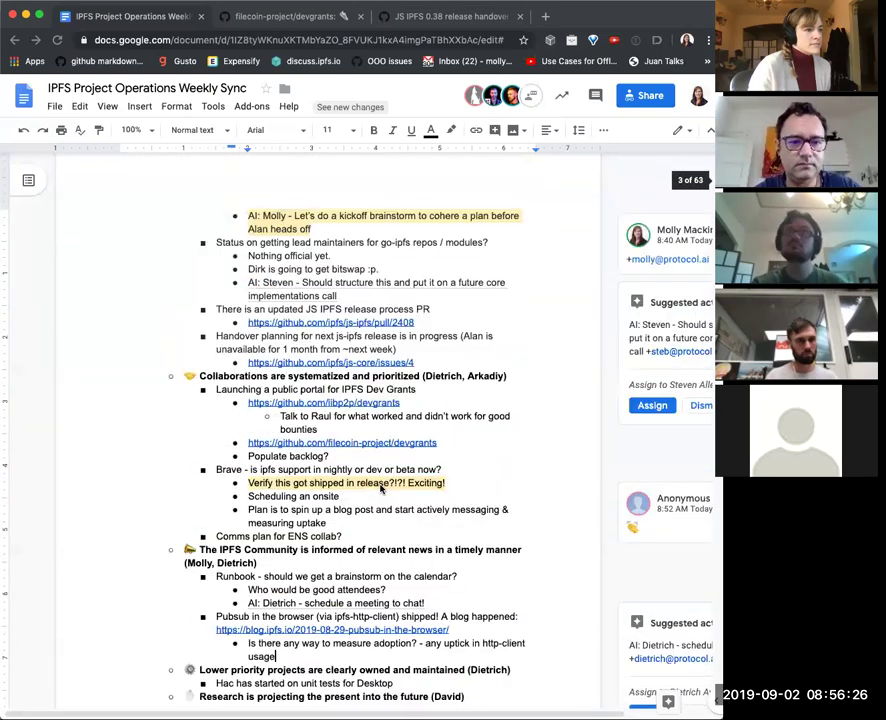
scroll(380, 488, "up", 2)
scroll(381, 489, "down", 2)
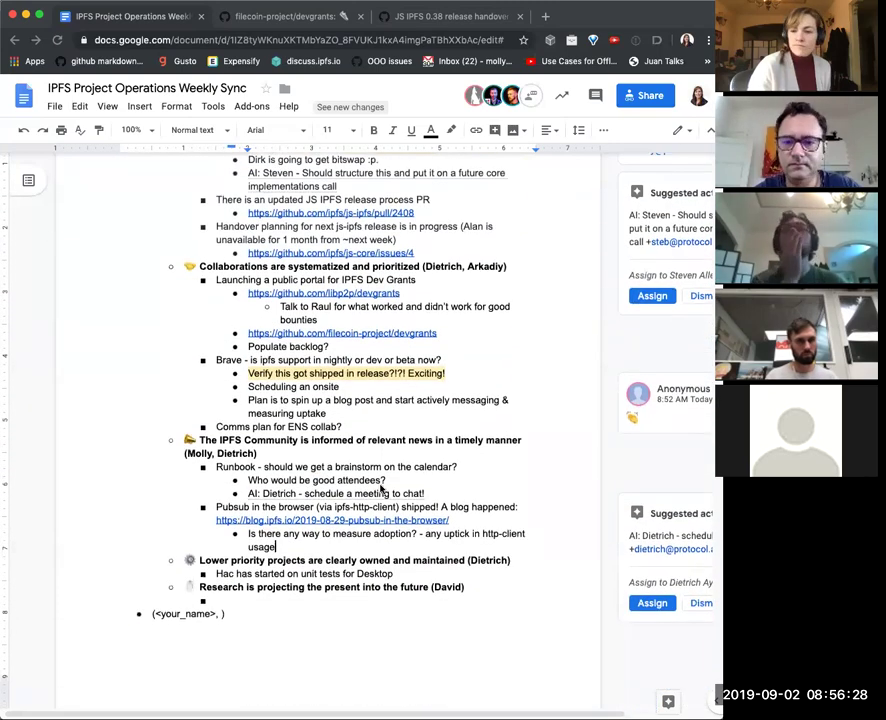